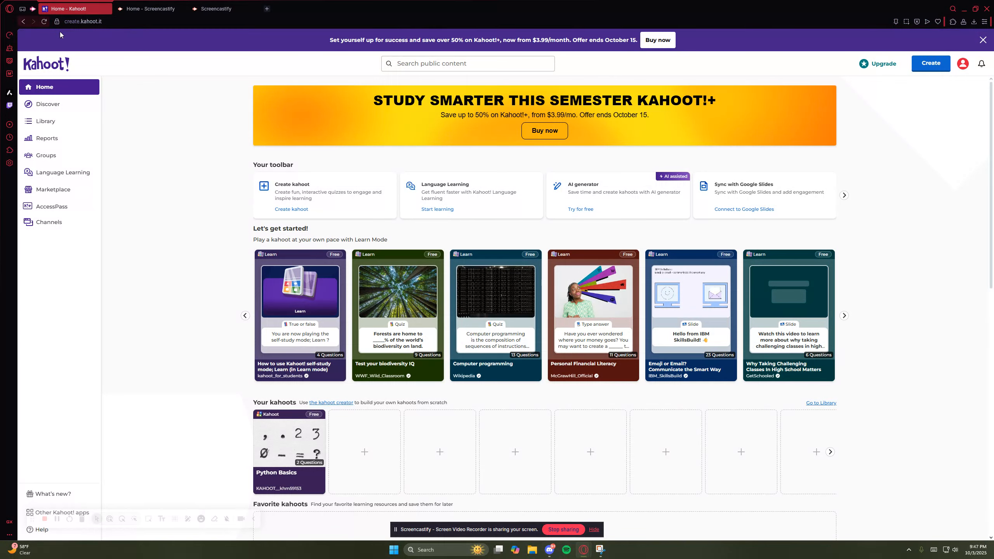
- Sign out of the current Kahoot! account to reach the login page
left_click(24, 22)
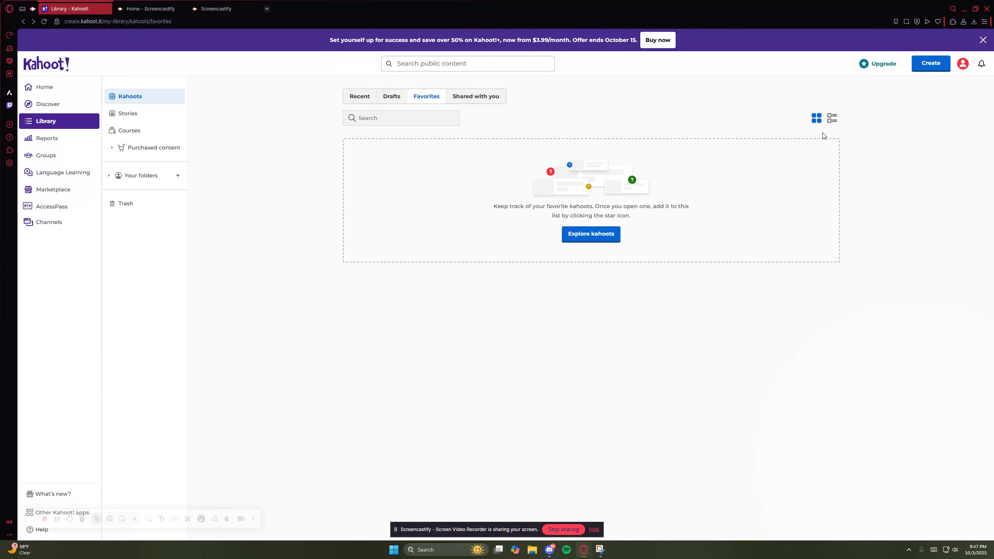
left_click(958, 66)
left_click(922, 242)
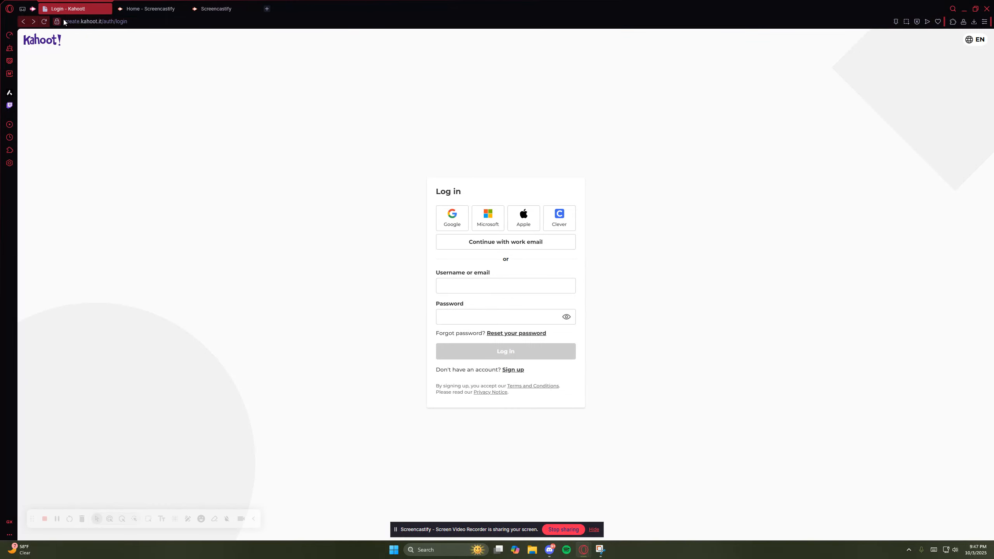
left_click(134, 20)
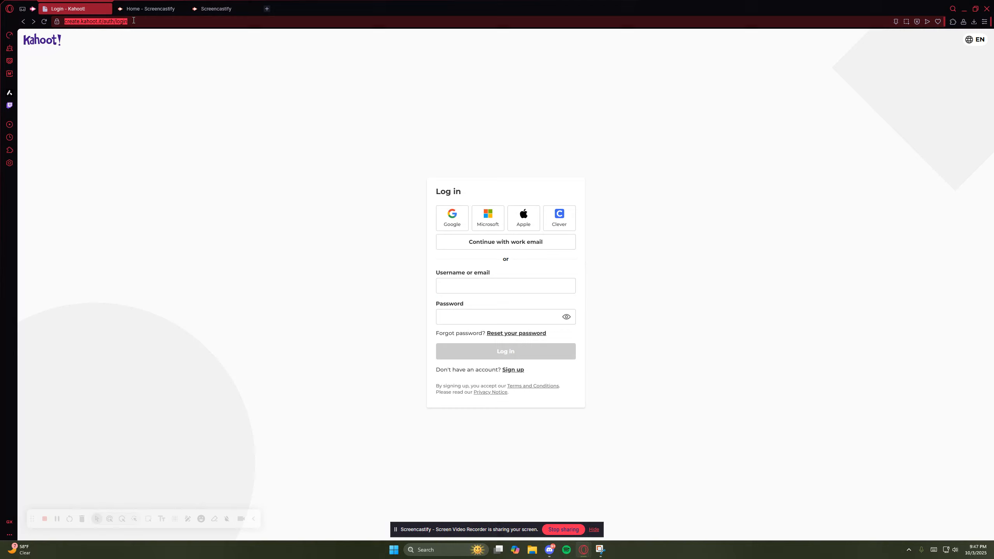
left_click(140, 50)
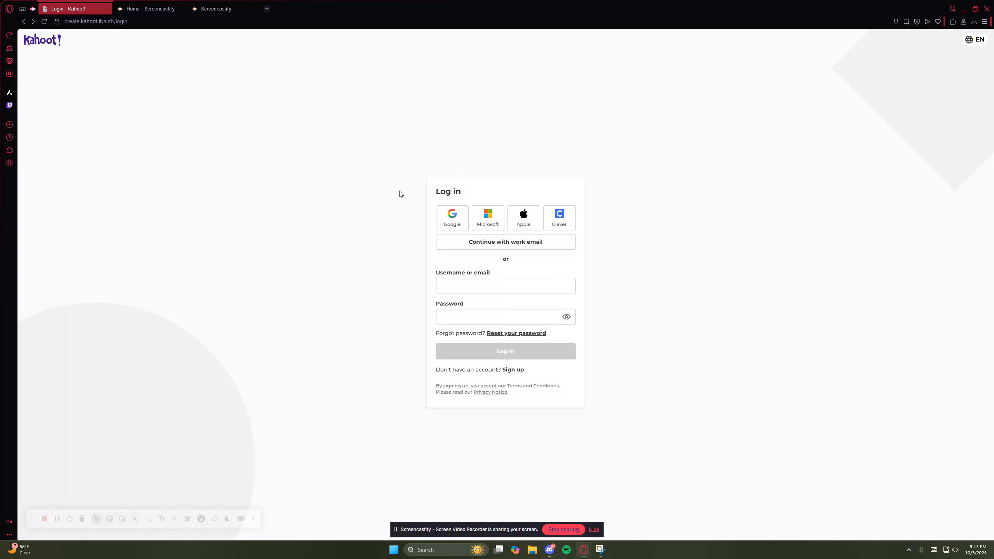
- Begin signing up for a student account, enter a date of birth, and return from the sign-up options to the login page
left_click(513, 371)
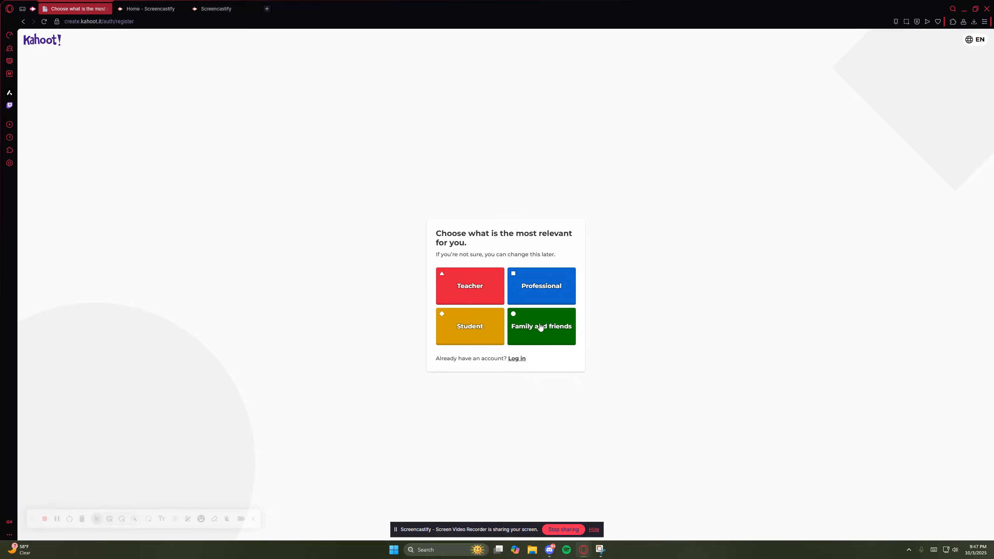
left_click(481, 327)
left_click(470, 263)
left_click(453, 295)
left_click(520, 263)
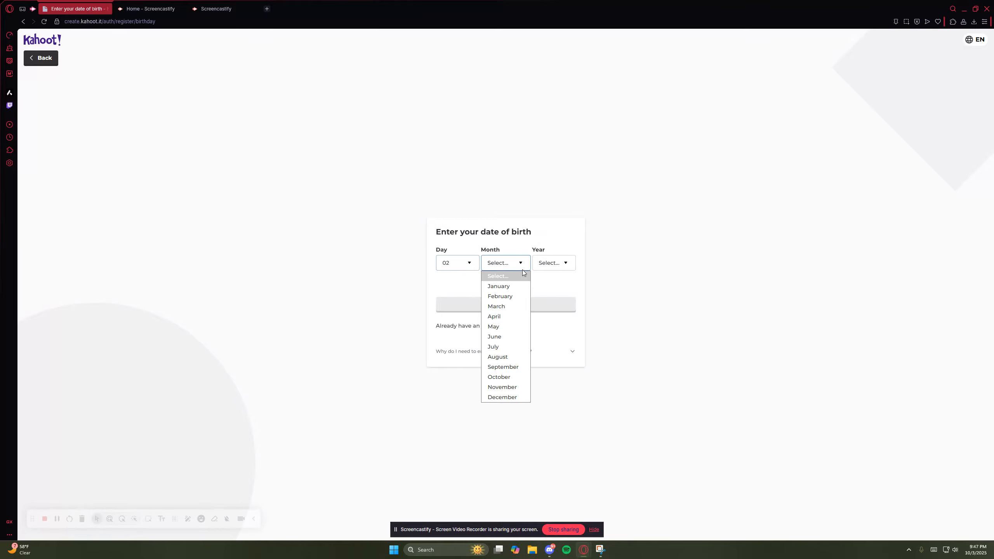
left_click(501, 294)
left_click(565, 263)
left_click(560, 324)
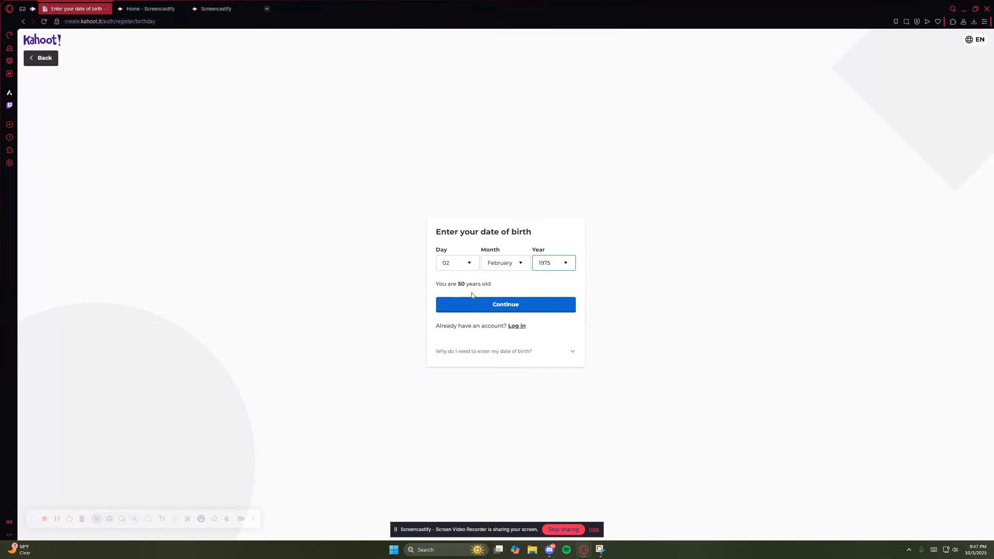
left_click(517, 305)
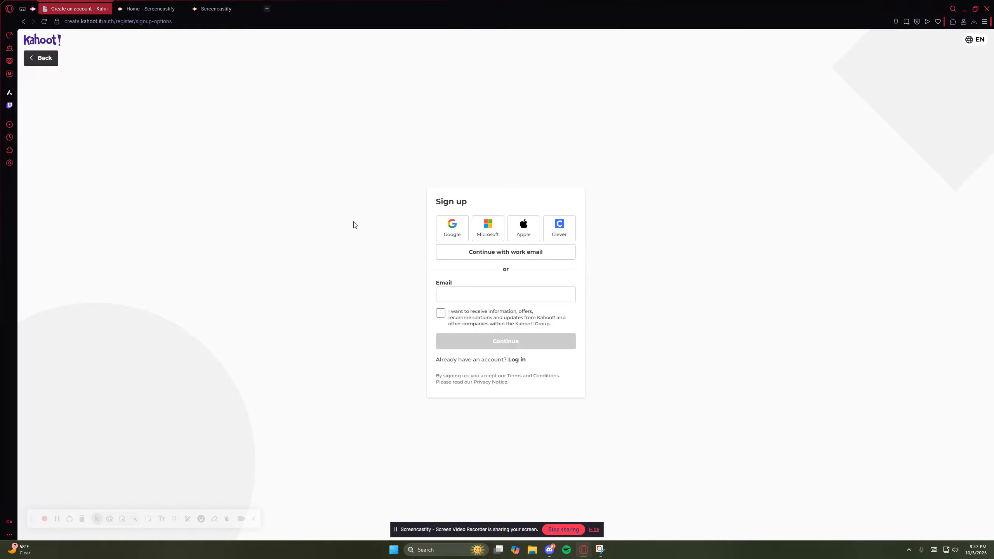
left_click(39, 58)
left_click(37, 61)
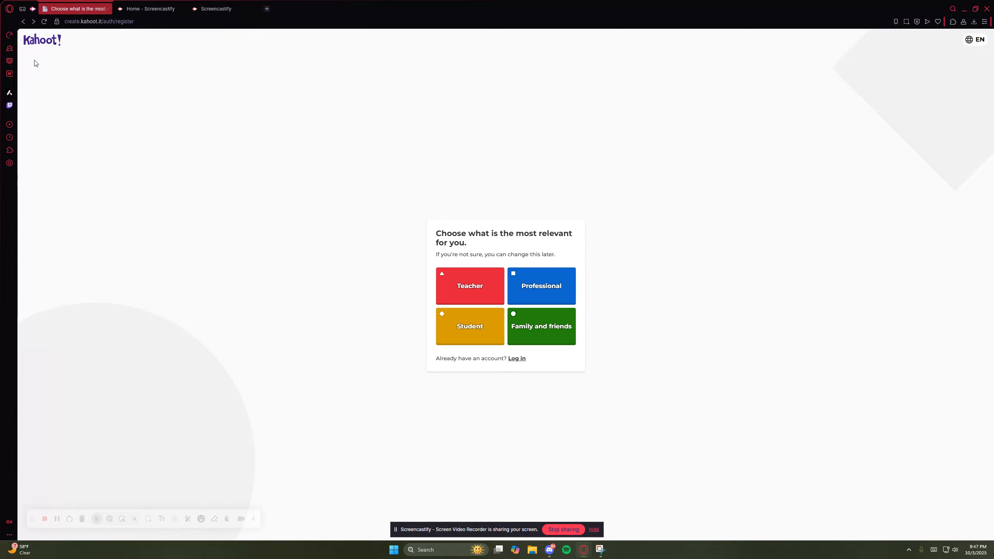
left_click(23, 21)
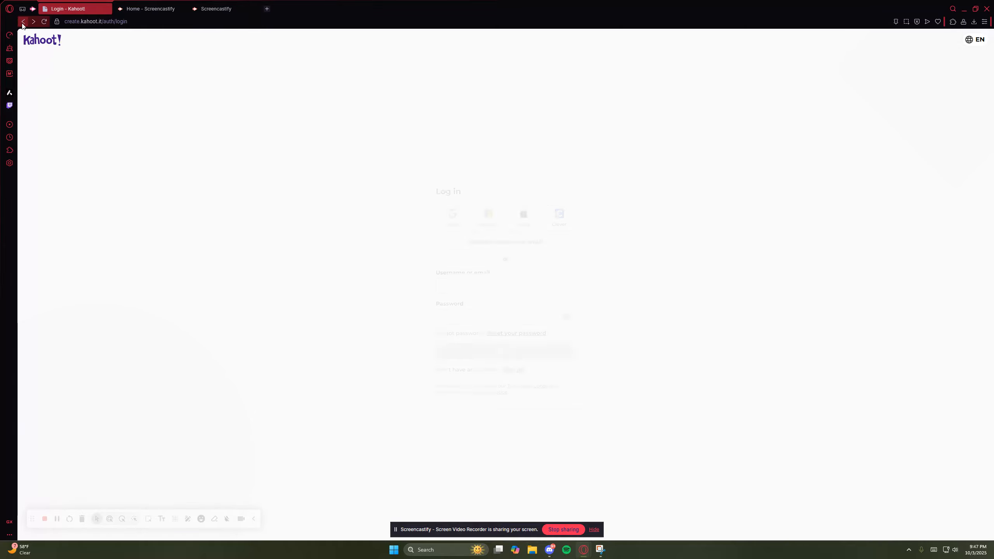
- Log in with Google using the saved university account
left_click(451, 221)
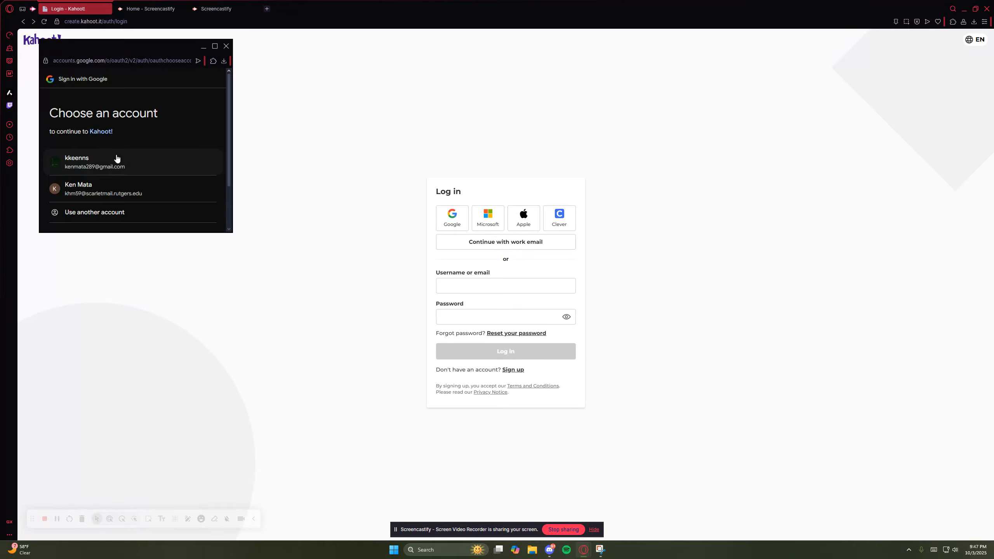
left_click(98, 188)
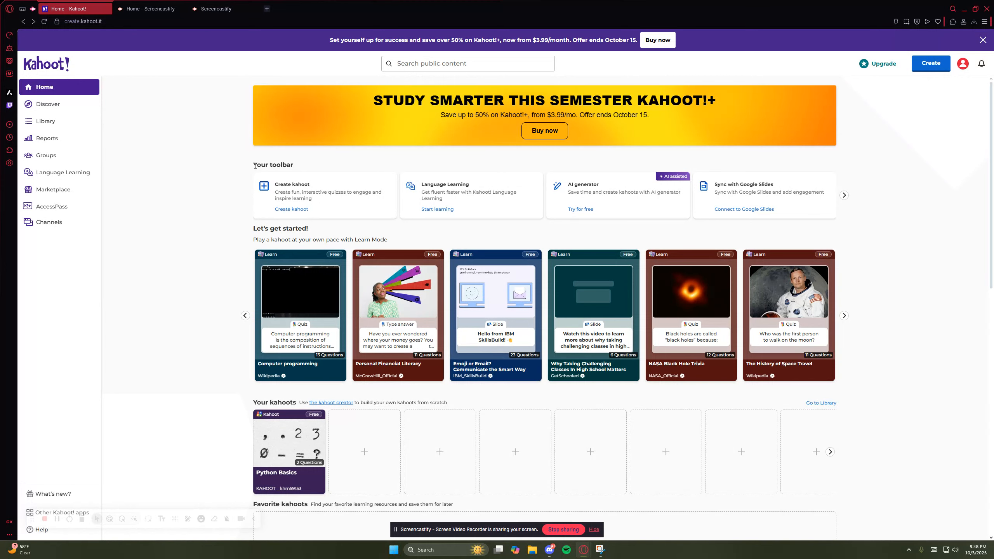
- Review the toolbar section of the home page and browse the collections and featured kahoots on the Discover page
left_click_drag(255, 167, 320, 168)
left_click(323, 169)
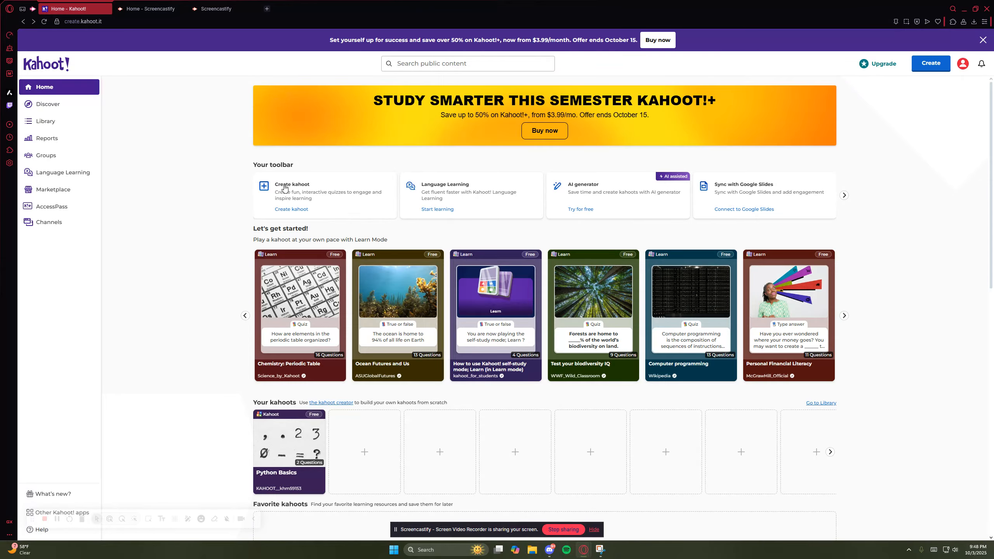
left_click(29, 111)
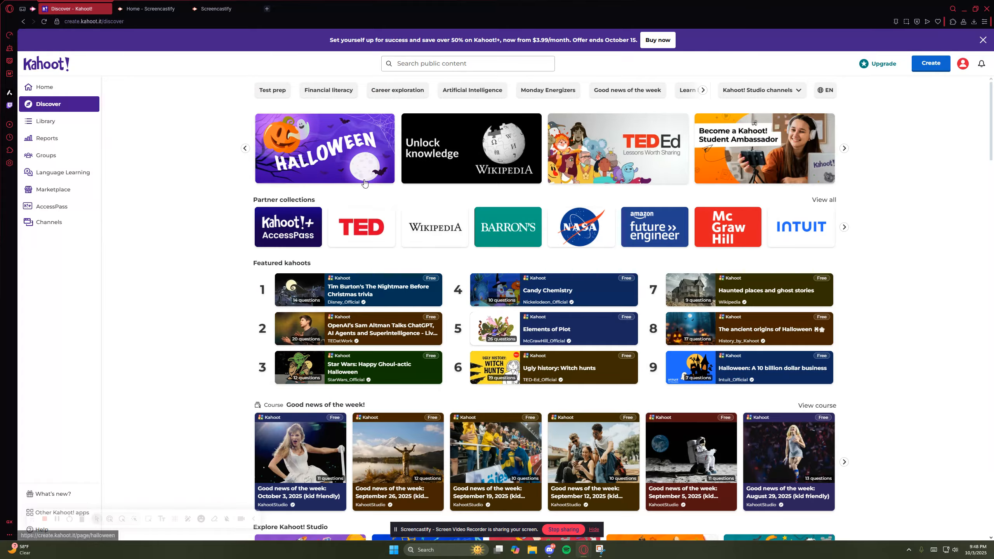
scroll(364, 184, "down", 4)
scroll(352, 180, "up", 4)
scroll(243, 132, "down", 5)
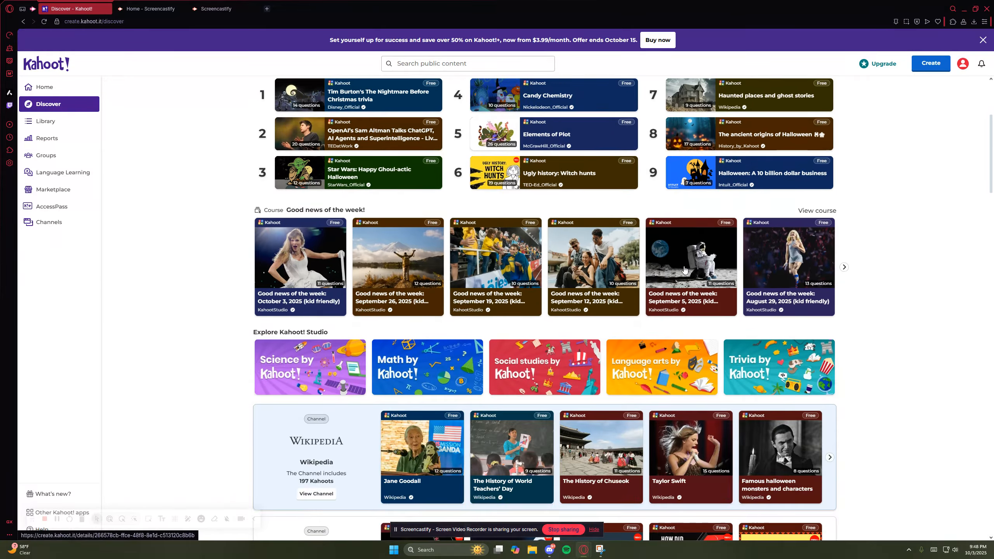
scroll(251, 251, "down", 1)
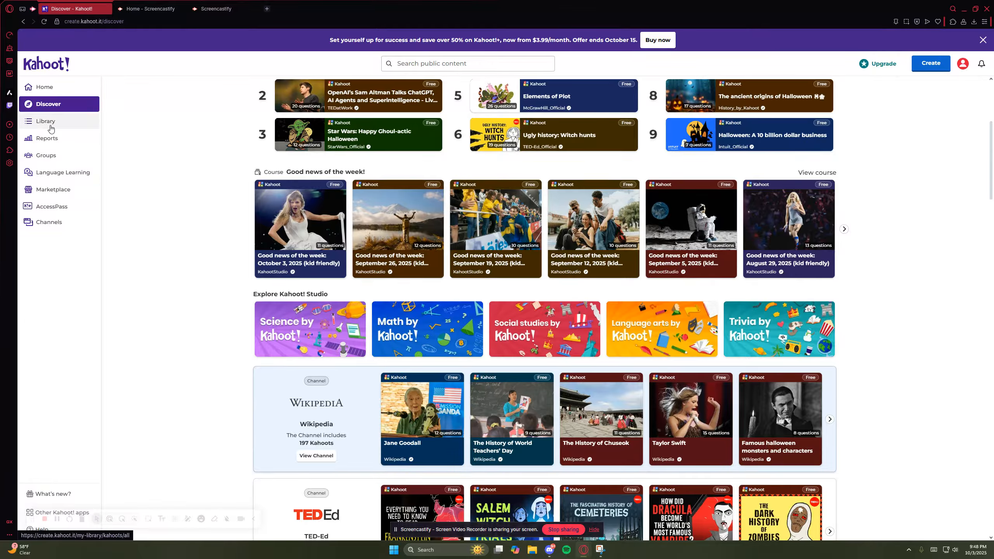
scroll(195, 239, "down", 1)
- Visit the Library, Reports, Groups and Language Learning sections and return to the home page
left_click(58, 122)
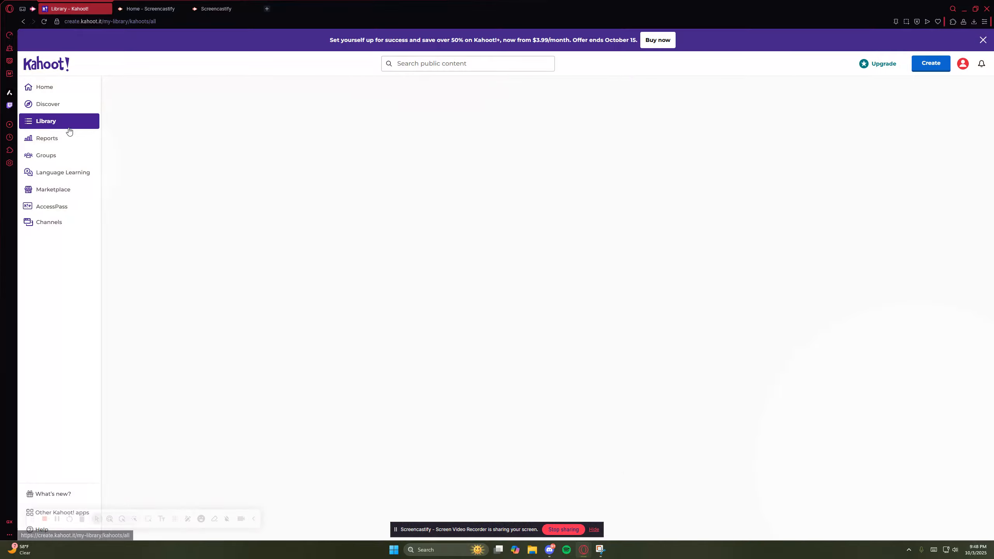
left_click(50, 146)
left_click(50, 155)
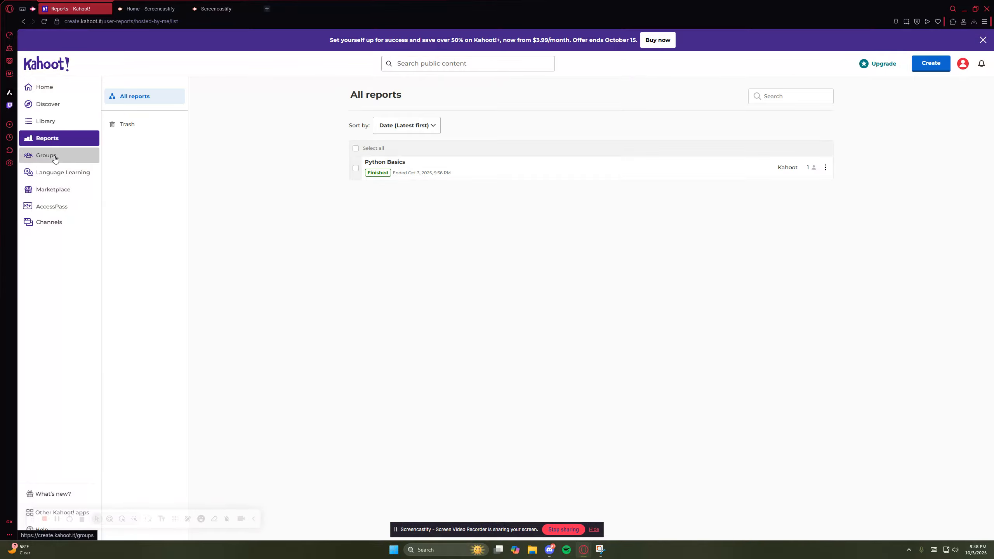
left_click(58, 173)
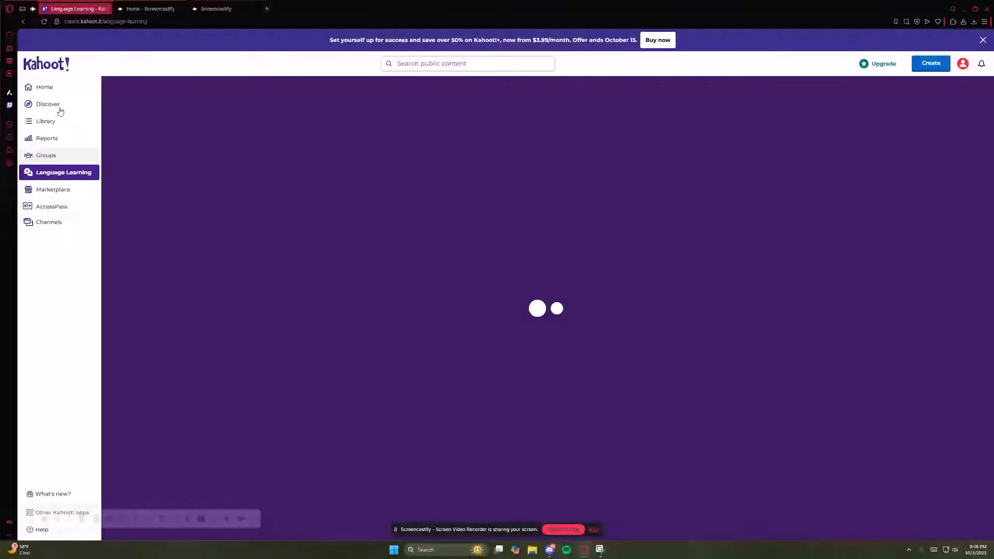
left_click(52, 86)
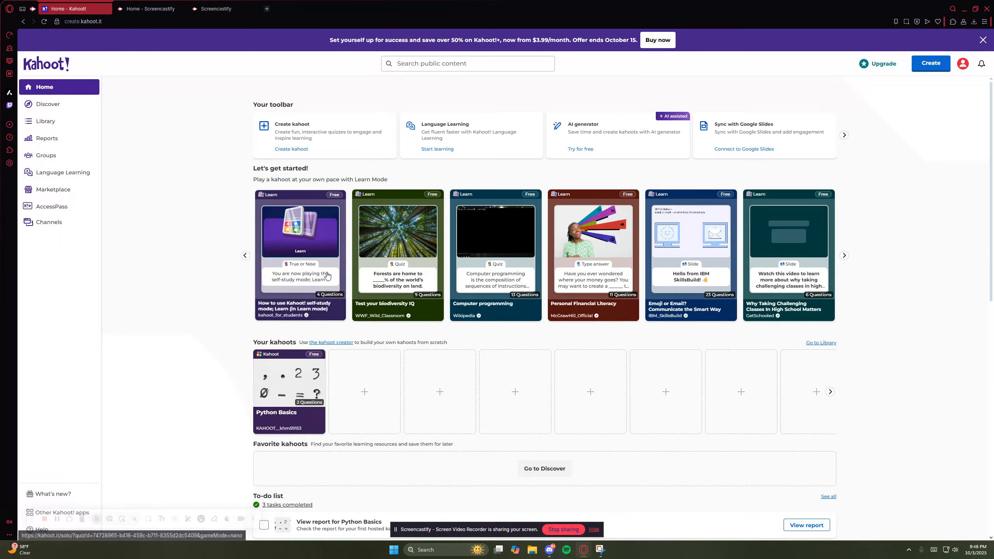
- Look at the pre-made templates, create a new kahoot from a blank canvas instead, and show the question's settings
left_click(309, 195)
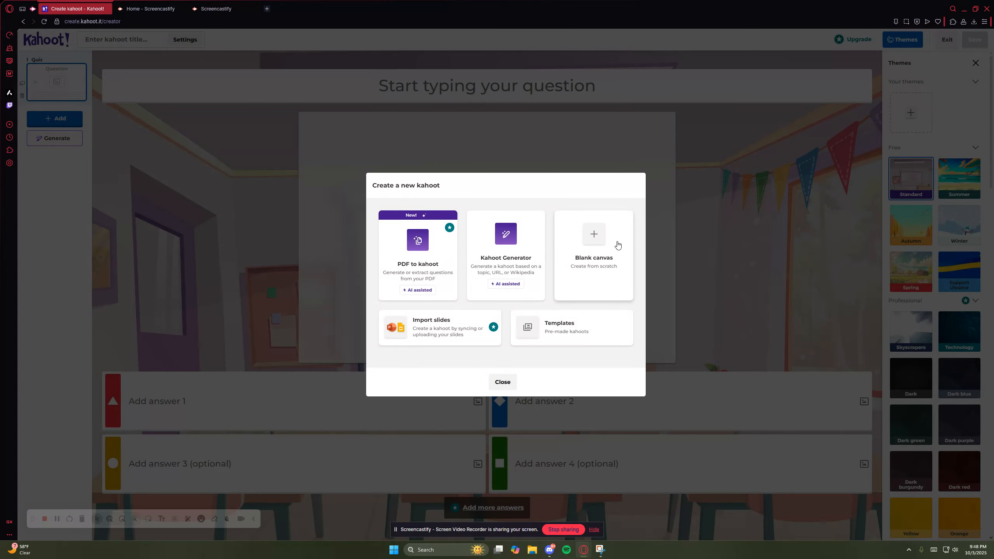
left_click(559, 327)
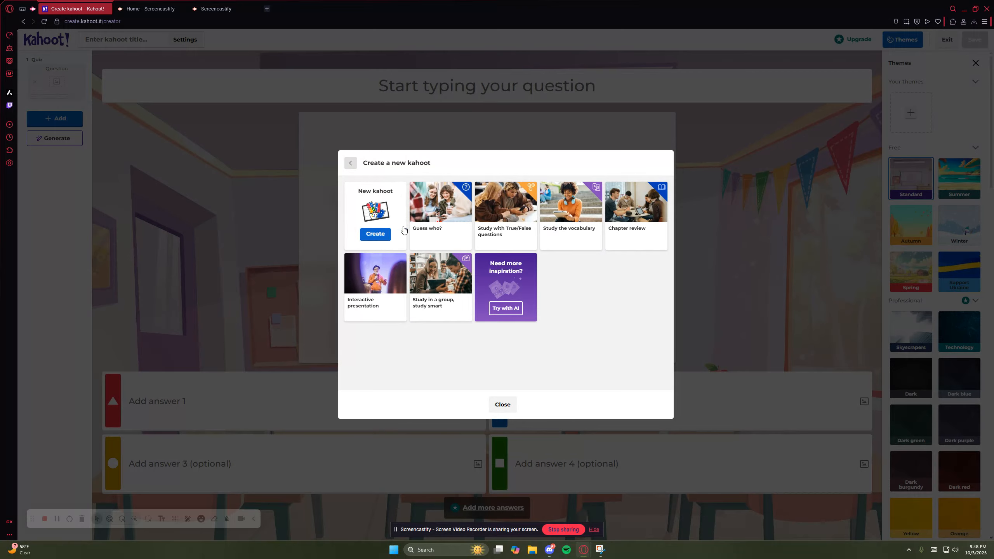
left_click(350, 164)
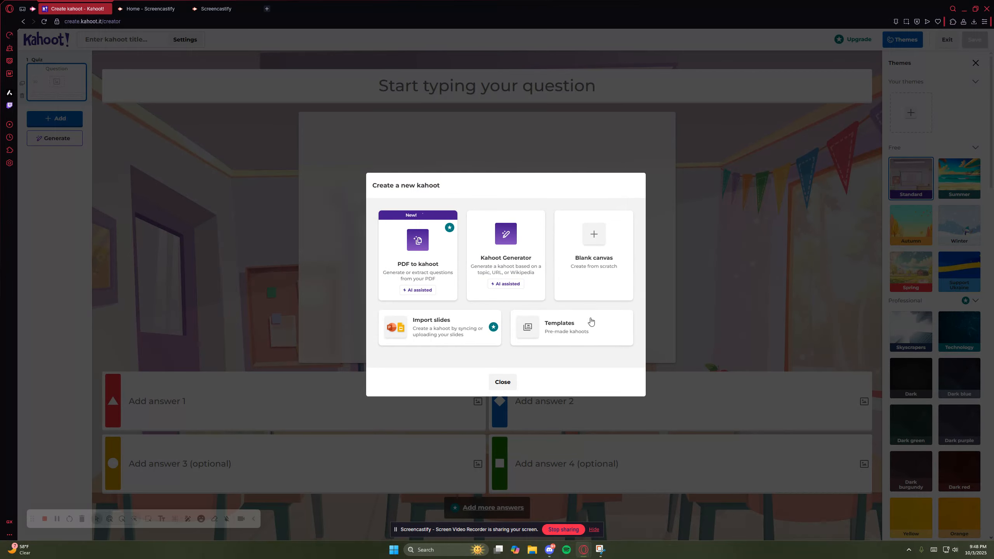
left_click(614, 254)
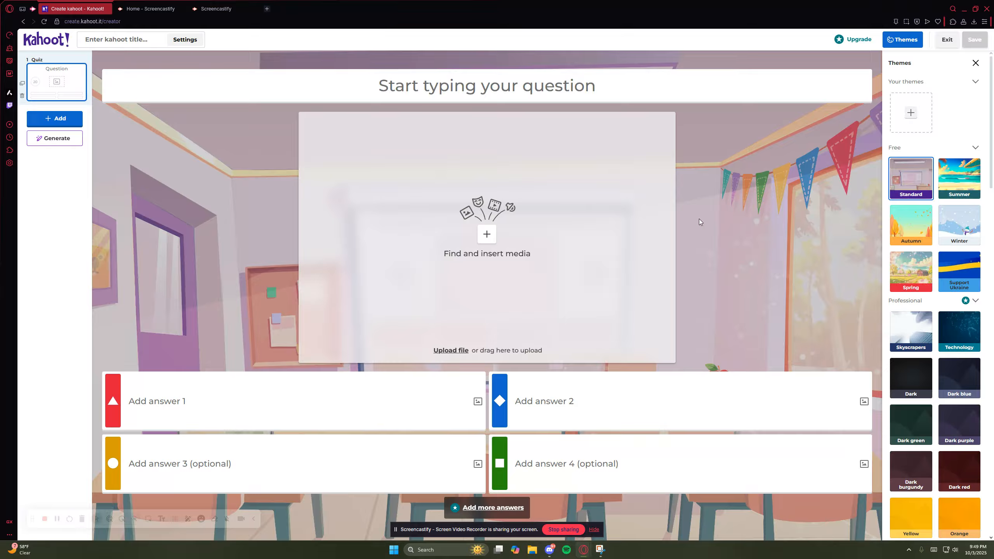
left_click(711, 201)
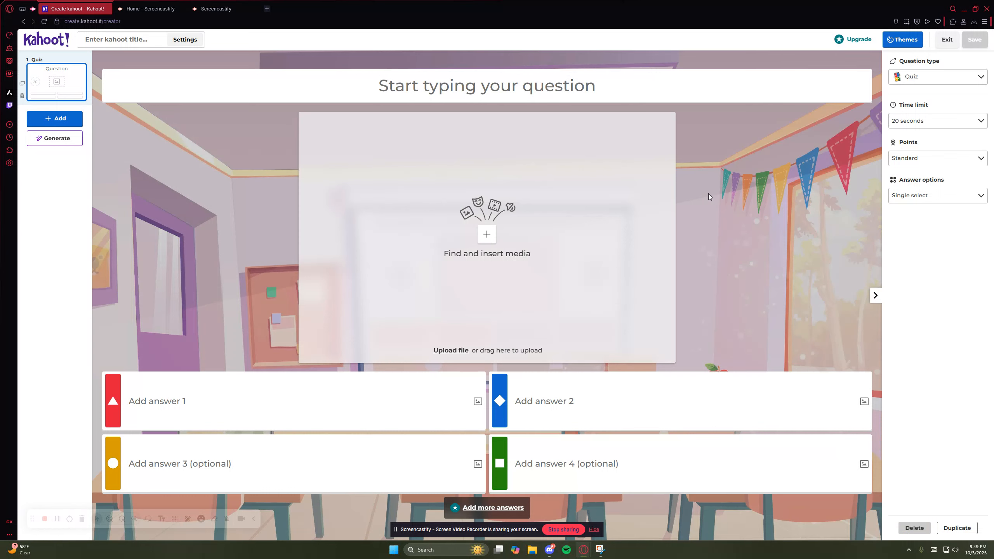
- Enter "What does len([2,3,5]) return?" as the text of the first quiz question
left_click(538, 96)
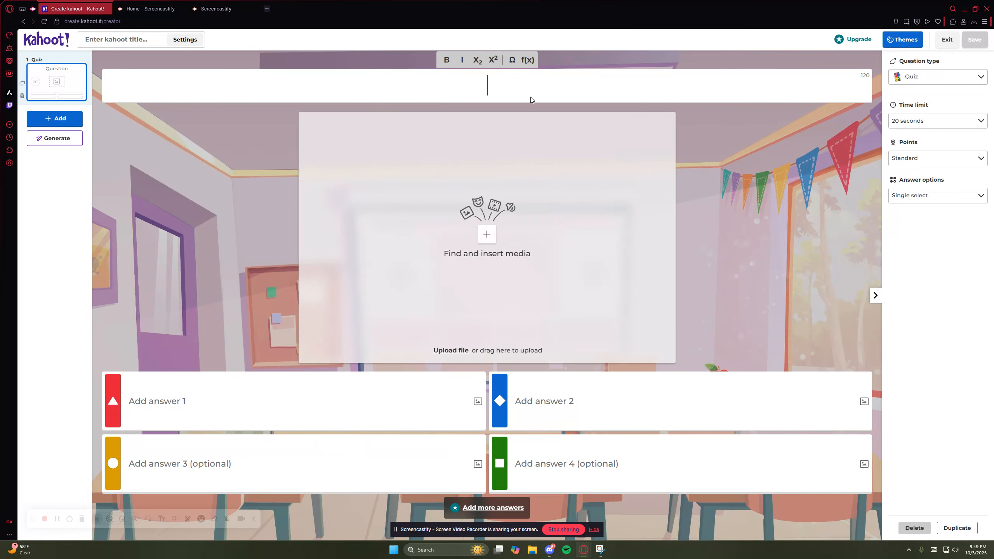
type("What does len")
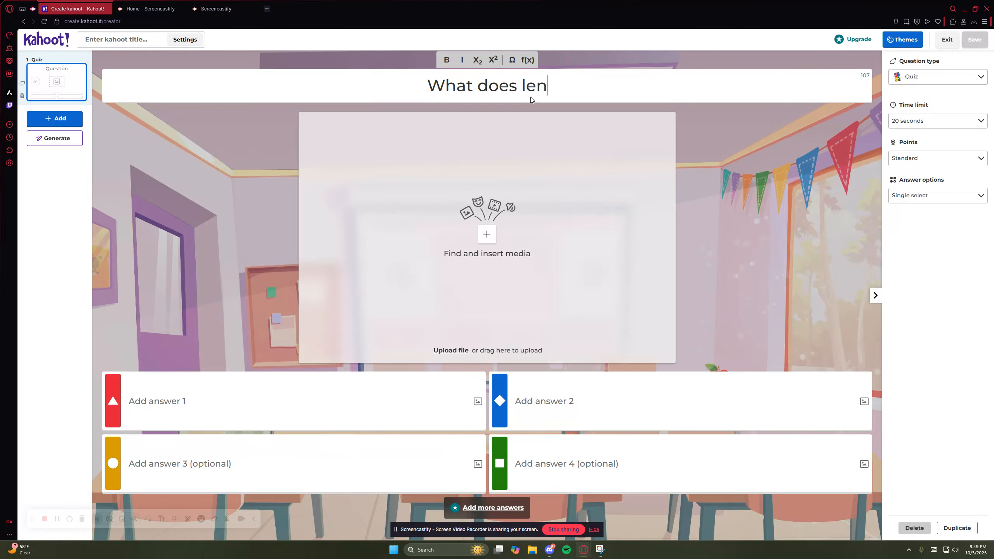
type("(")
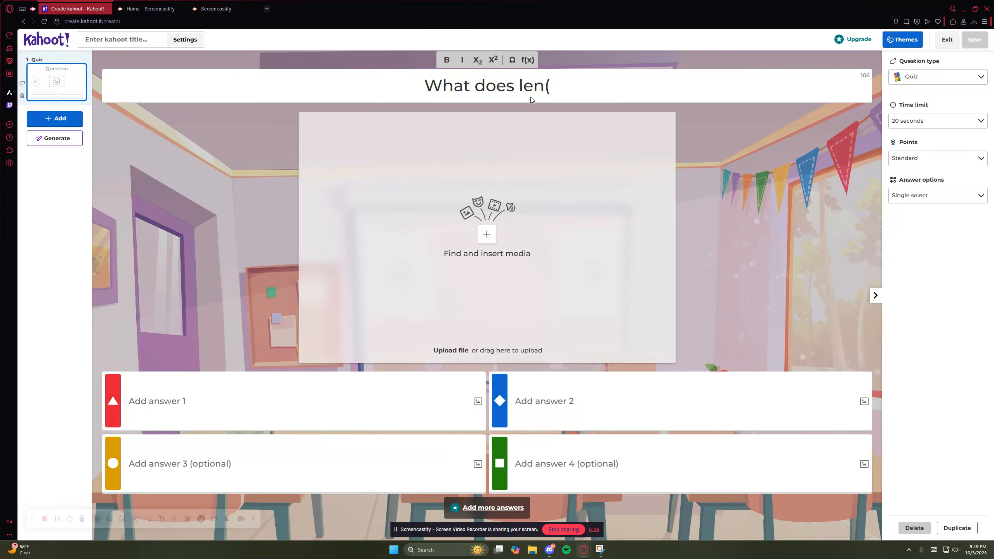
type("[2,")
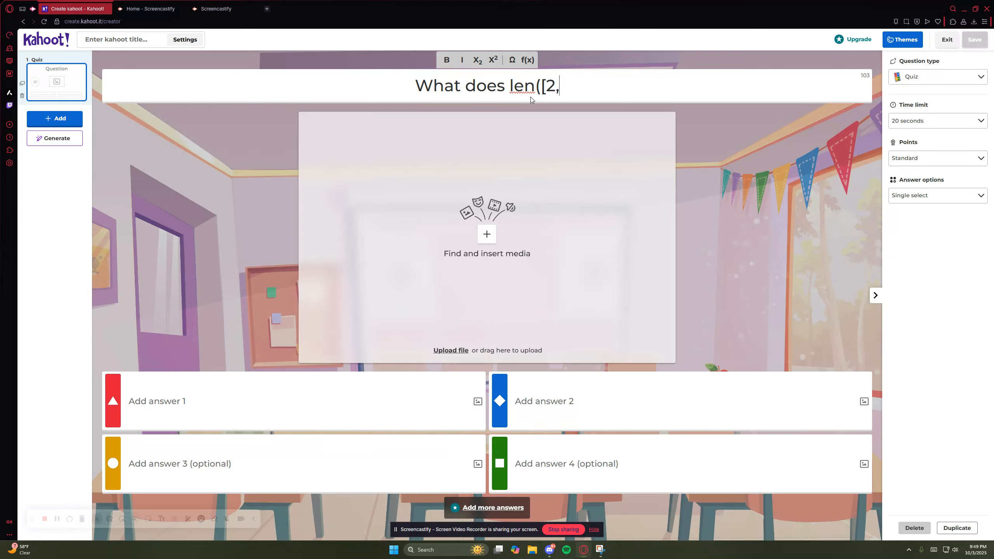
type("3,5")
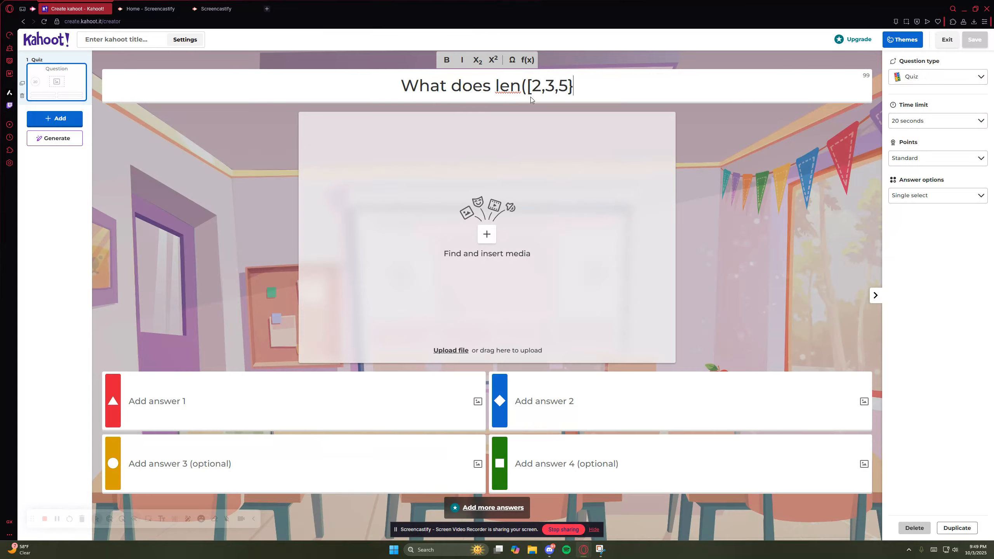
type("]) ")
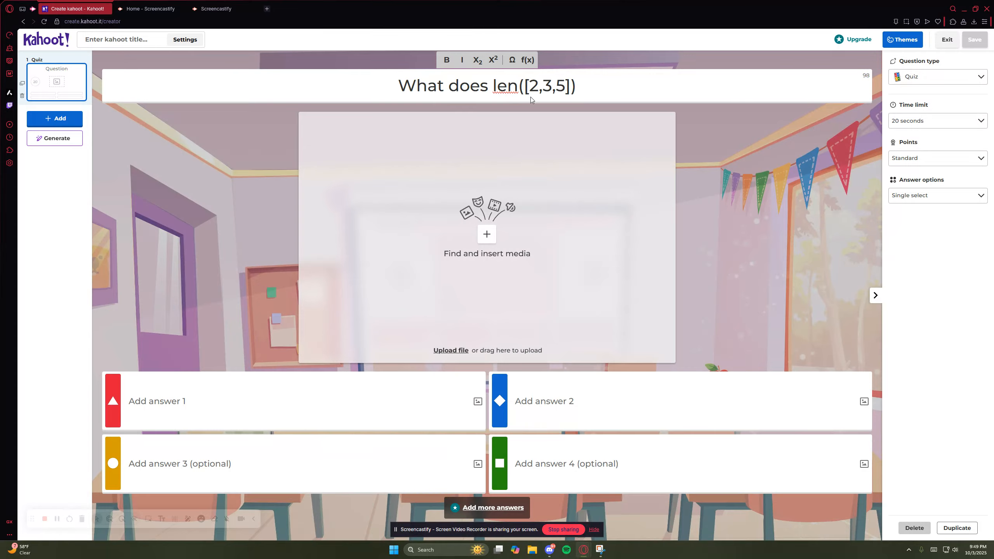
type("return?")
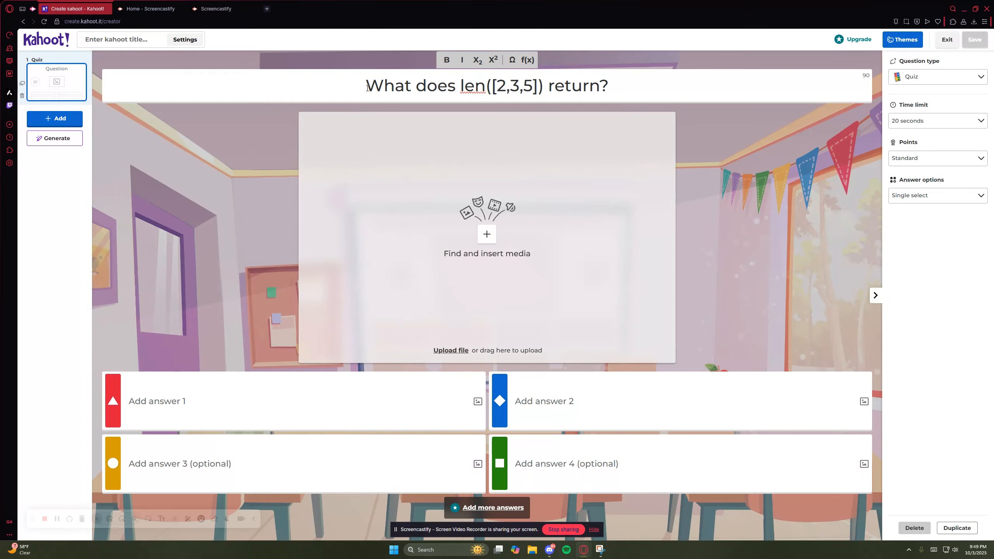
left_click(489, 88)
left_click_drag(462, 87, 544, 88)
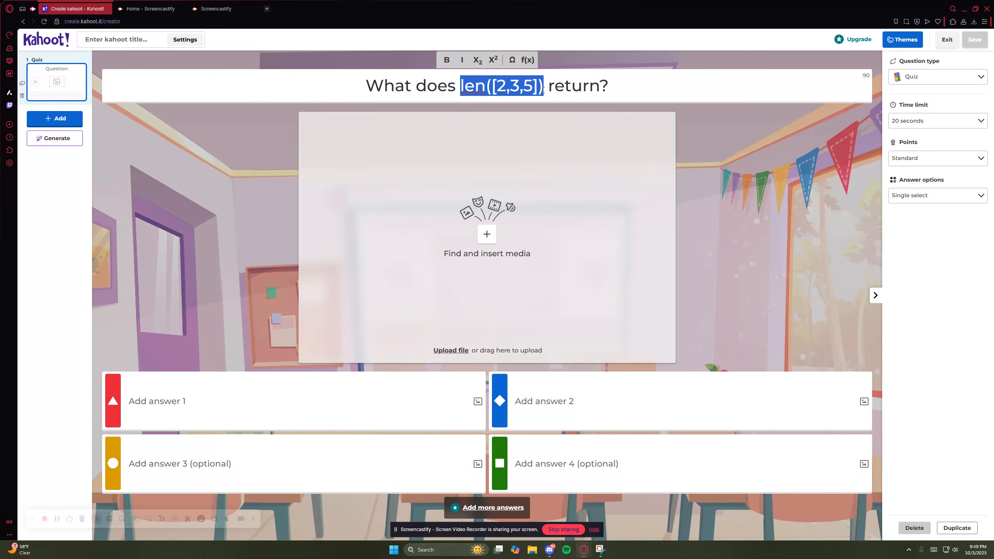
left_click(639, 134)
left_click(705, 148)
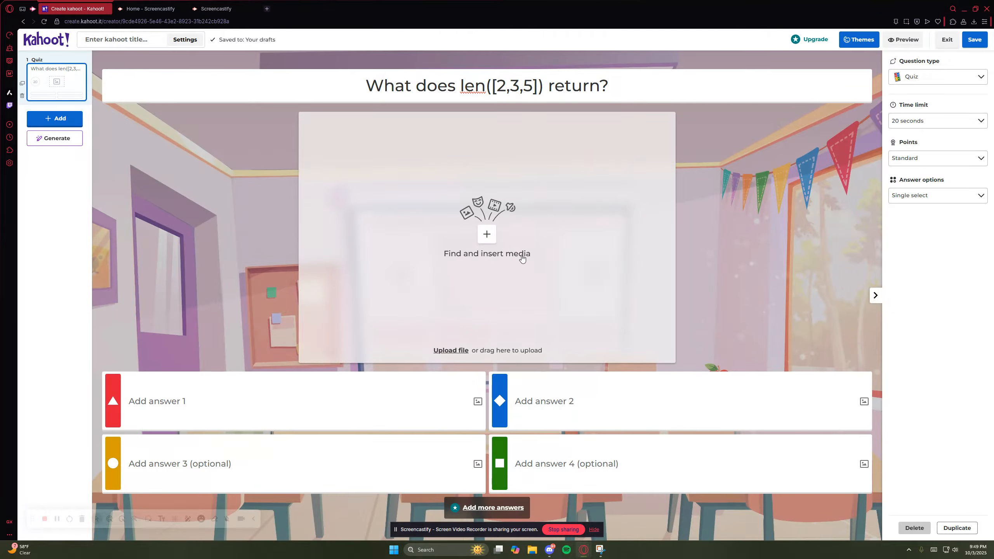
- Insert the Getty Images picture of "2+2=5" on a green chalkboard as the first question's media
left_click(485, 237)
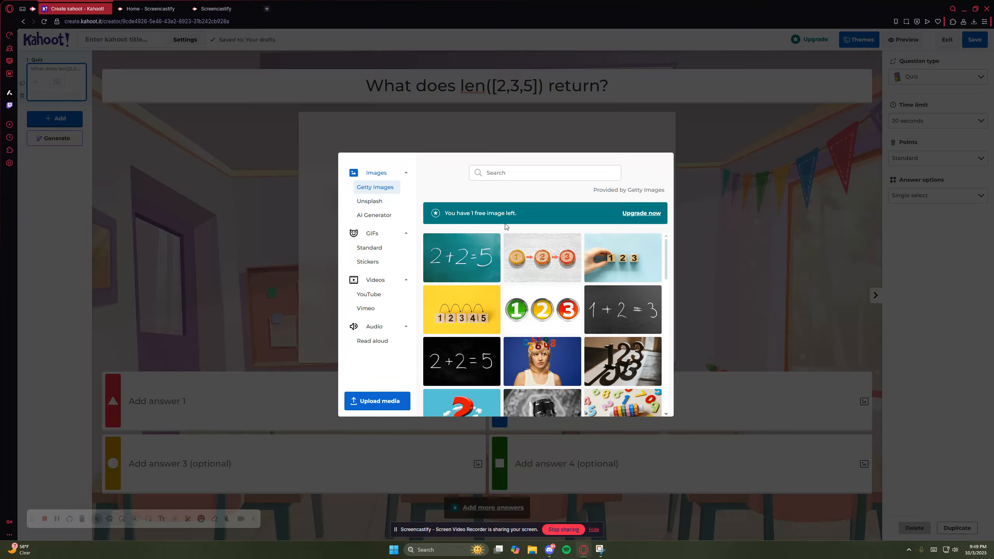
scroll(505, 298, "down", 5)
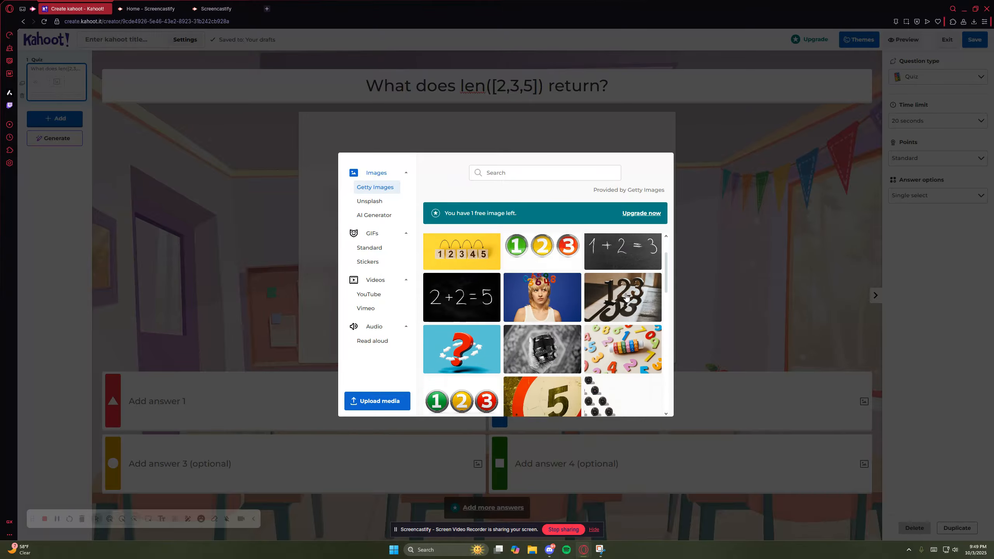
scroll(536, 290, "up", 5)
left_click(462, 258)
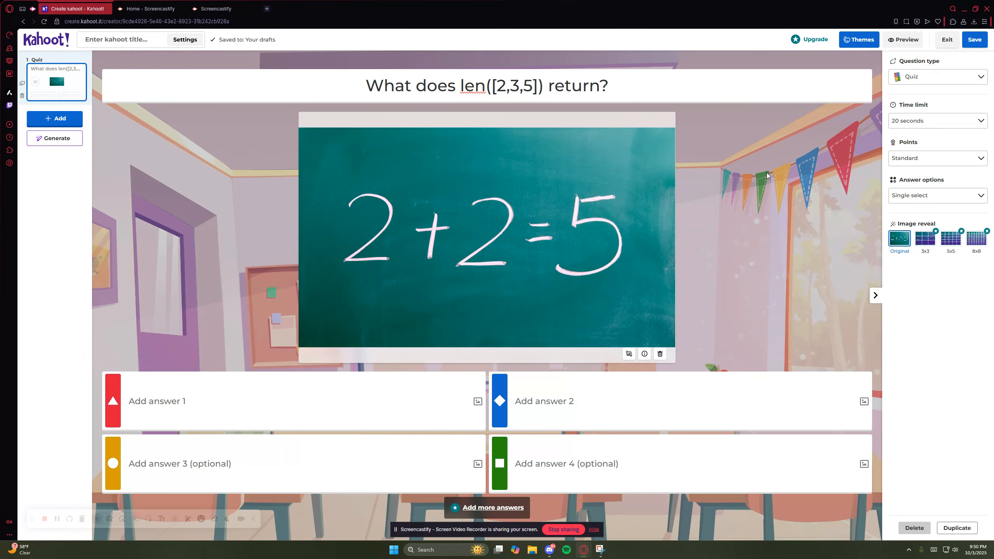
- Set the first question's time limit to 1 minute and keep its points at Standard
left_click(916, 120)
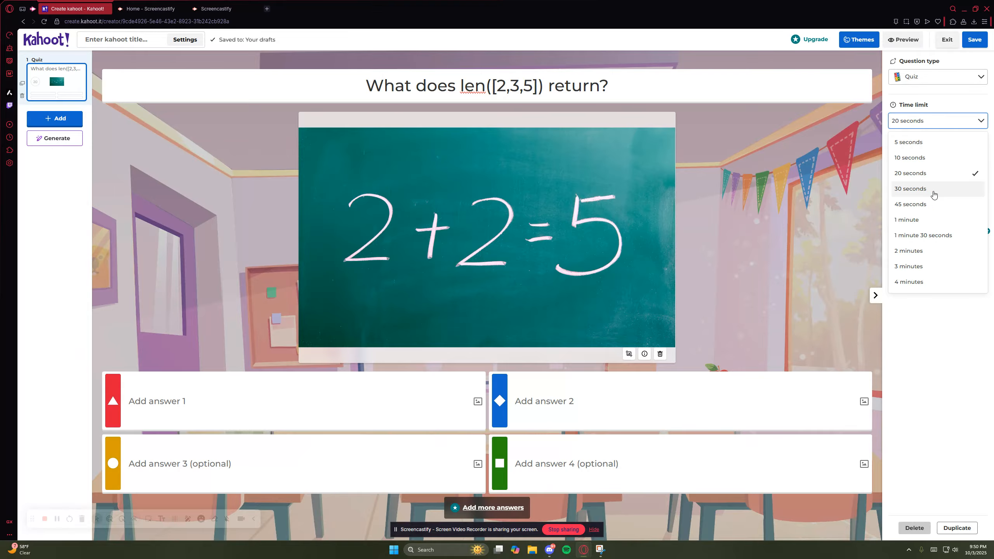
left_click(930, 223)
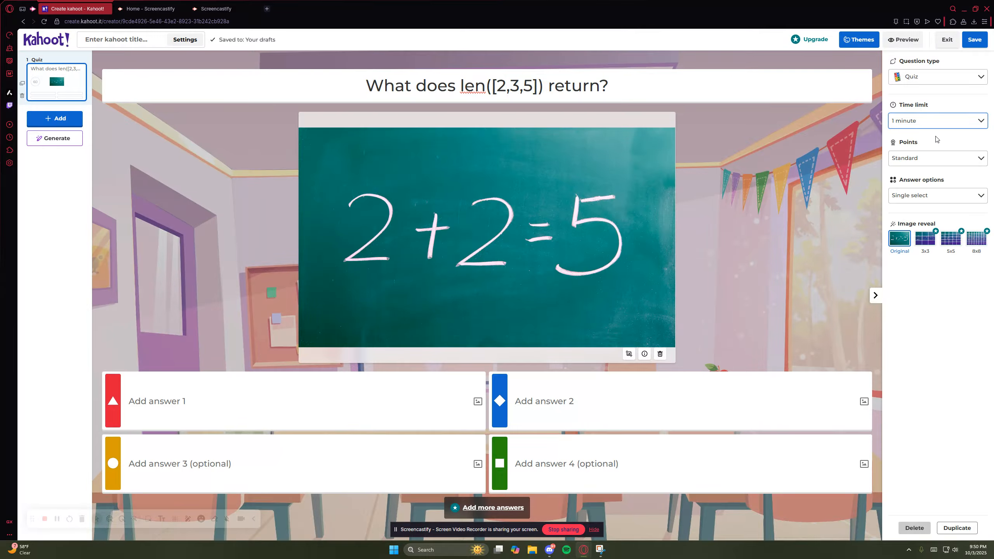
left_click(937, 156)
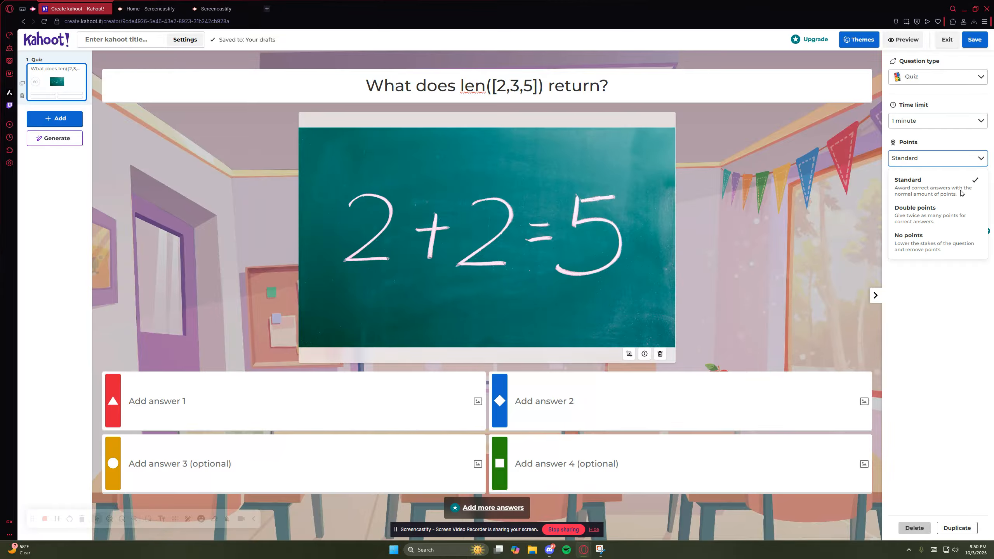
left_click(919, 216)
left_click(935, 180)
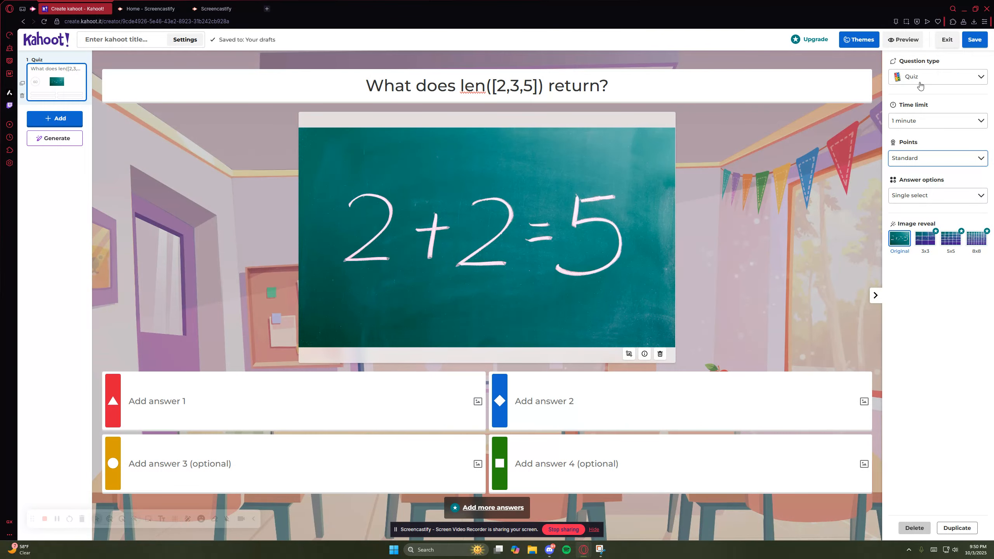
- Look through the available question types and leave the first question as Quiz
left_click(932, 78)
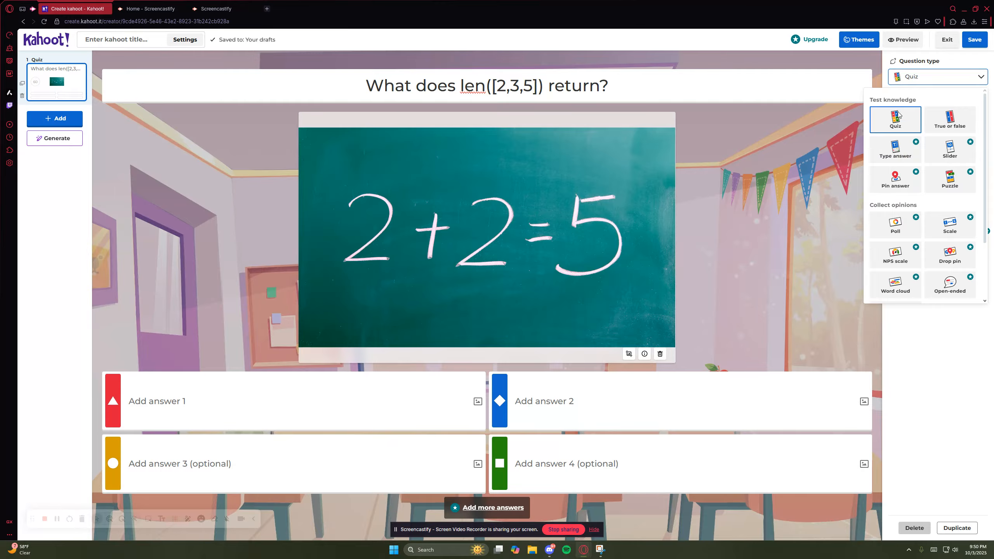
scroll(938, 130, "down", 2)
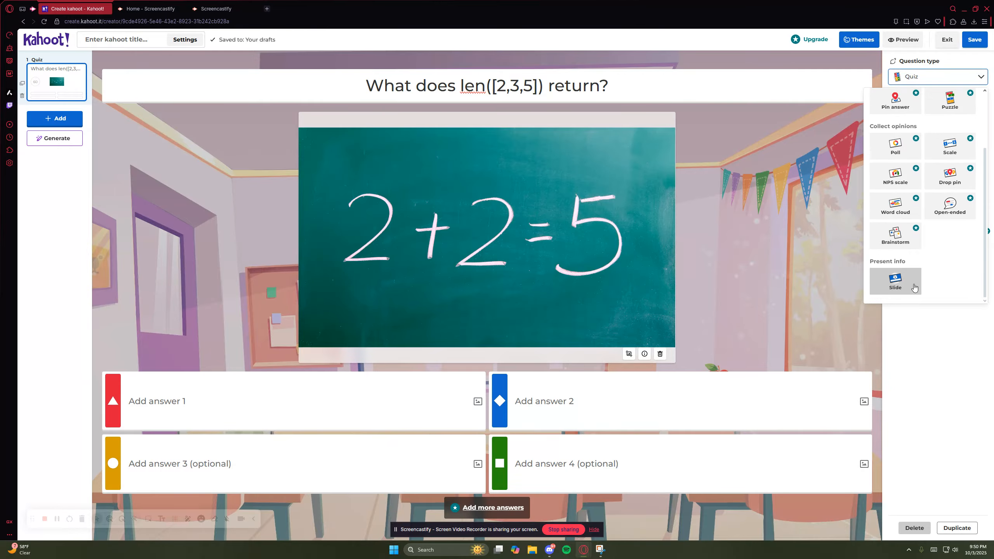
scroll(913, 288, "up", 2)
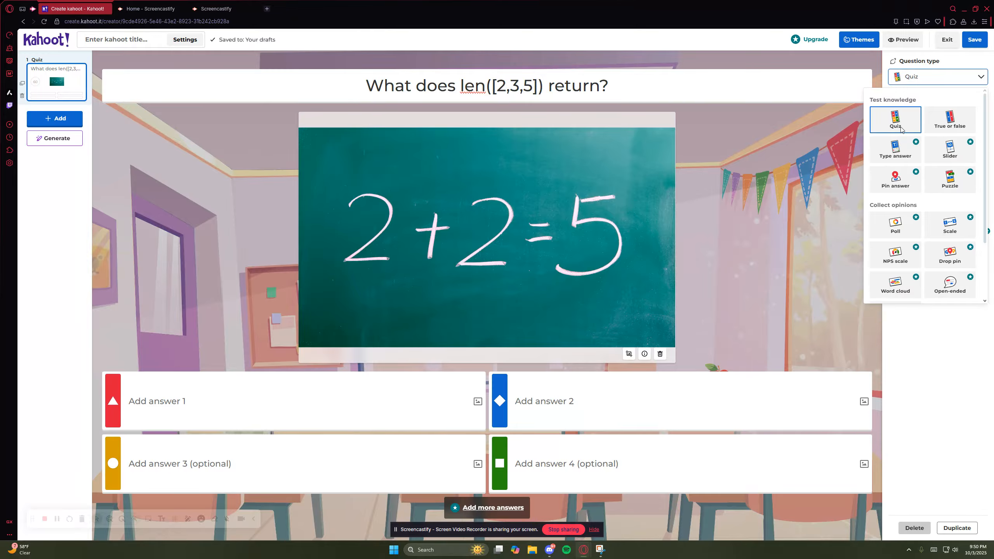
left_click(924, 87)
- Enter 2, 3, 4 and 5 as answers 1 to 4 of the first question
left_click(288, 379)
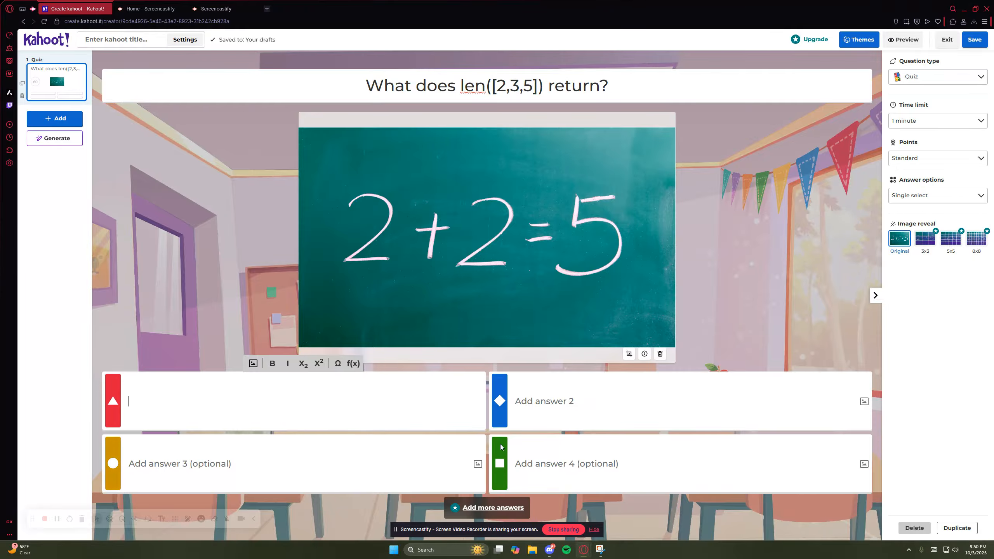
type("2")
left_click(597, 403)
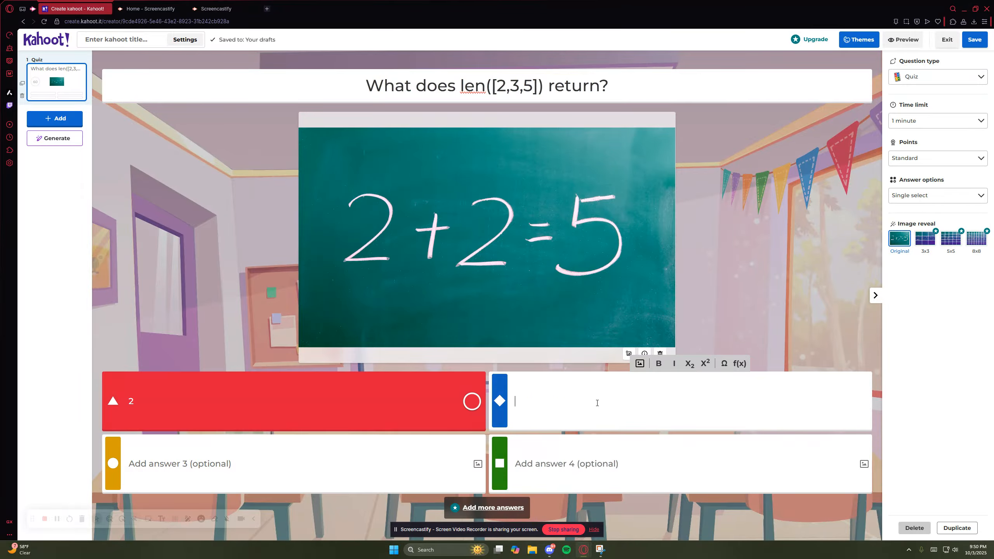
type("3")
left_click(403, 459)
type("4")
left_click(625, 467)
type("5")
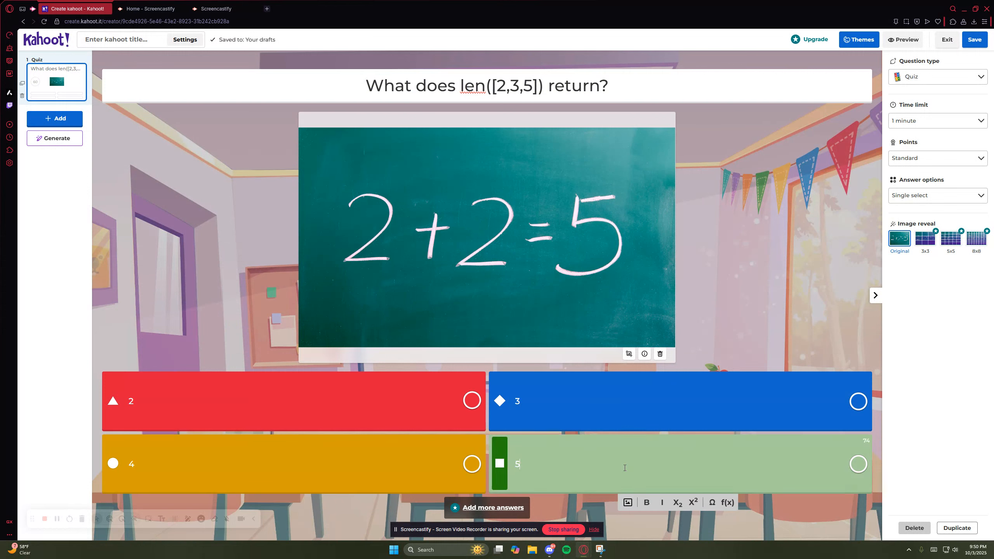
left_click(809, 332)
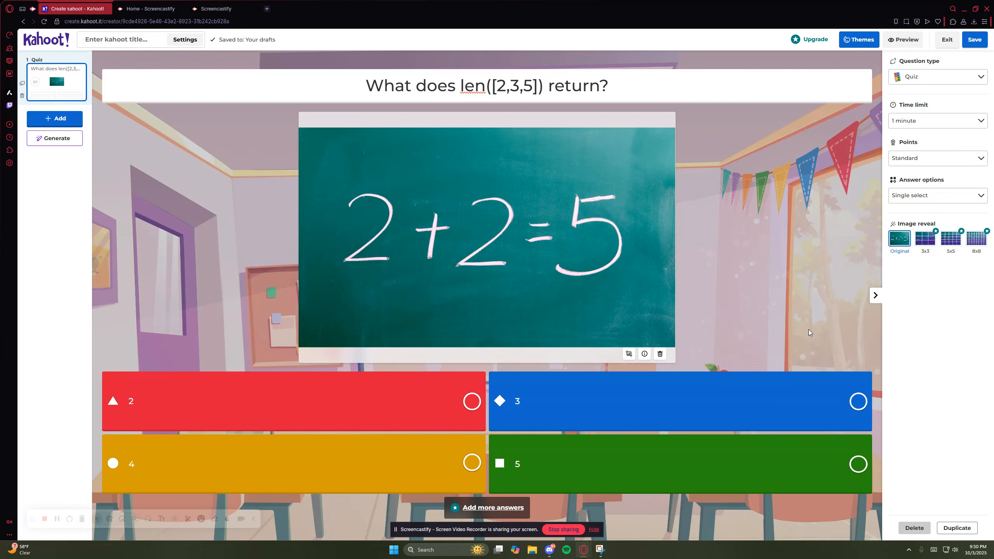
- Highlight len and its list values in the question text and mark 3 as the correct answer
double_click(480, 89)
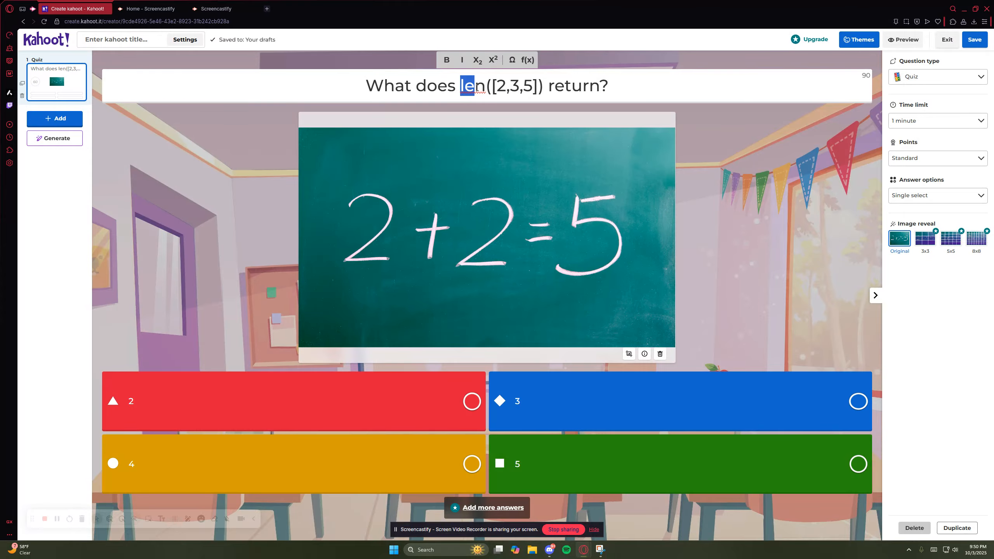
left_click_drag(460, 89, 533, 89)
left_click(496, 88)
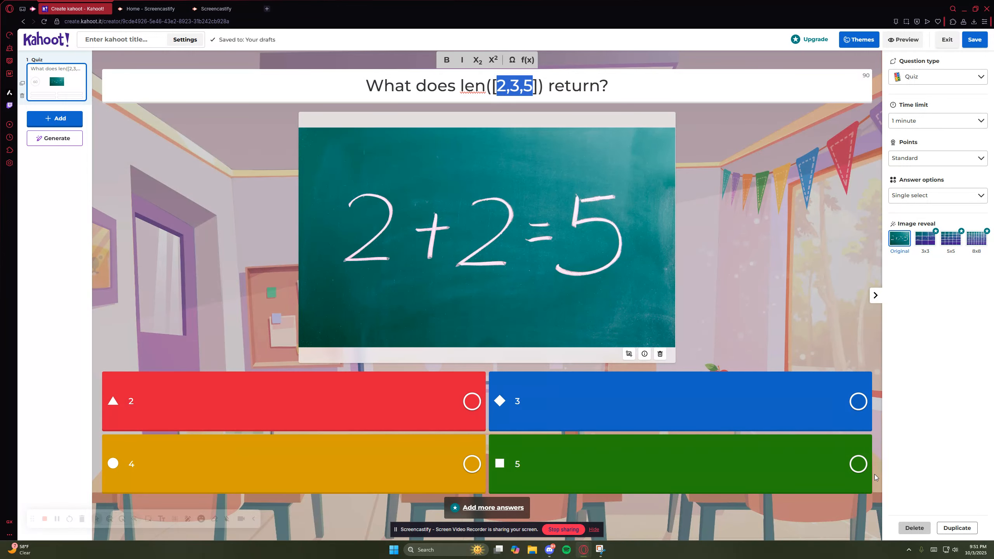
left_click(860, 404)
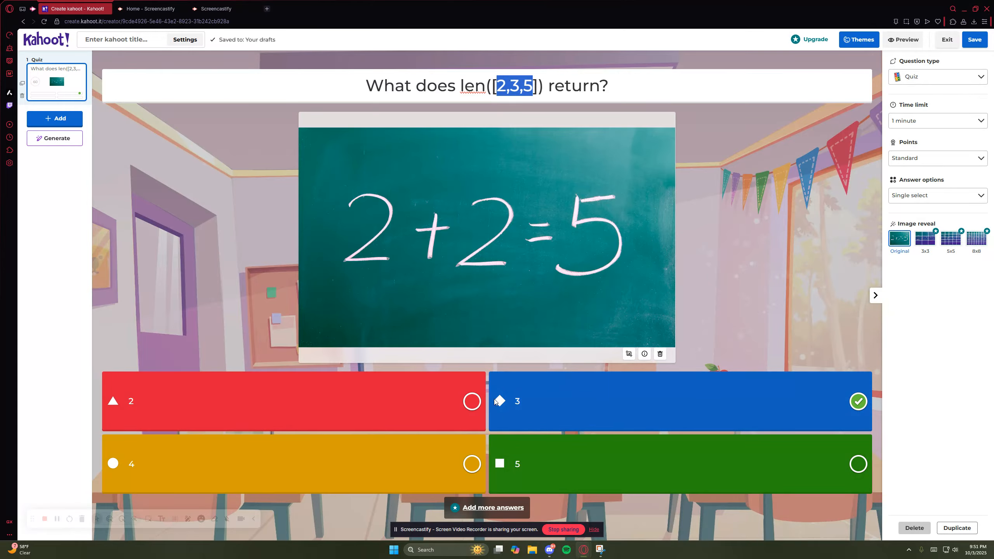
- Try marking 2 and 4 as additional correct answers and clear both marks
left_click(471, 401)
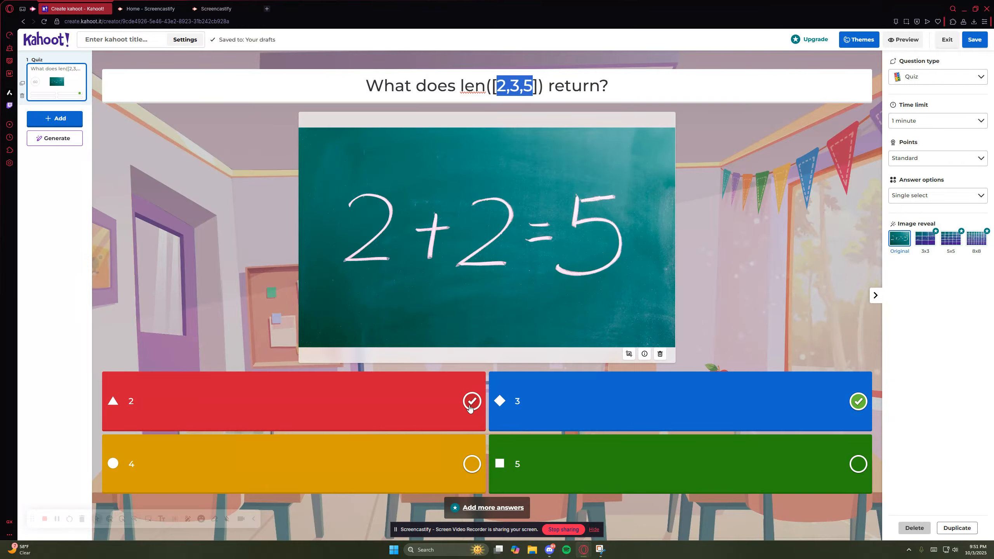
left_click(472, 464)
left_click(471, 402)
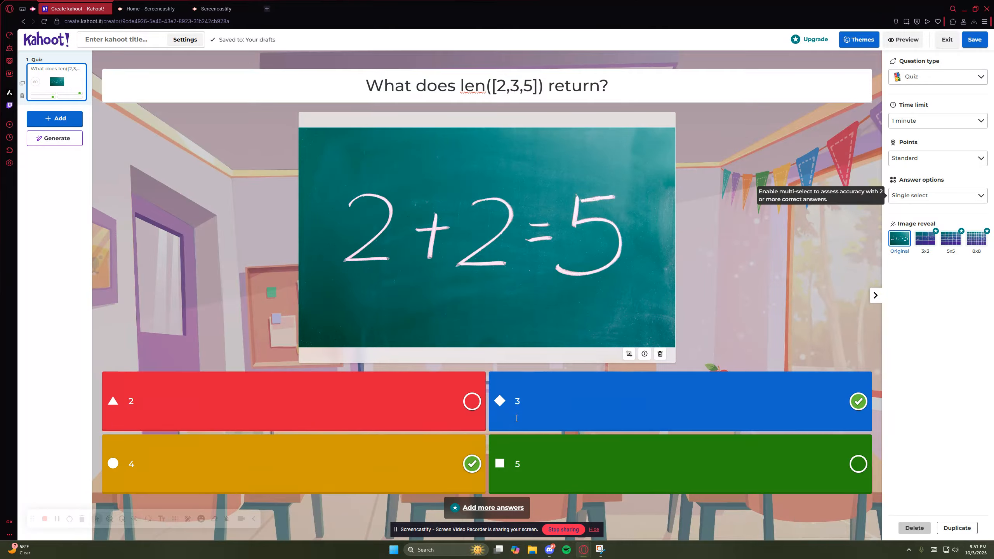
left_click(472, 464)
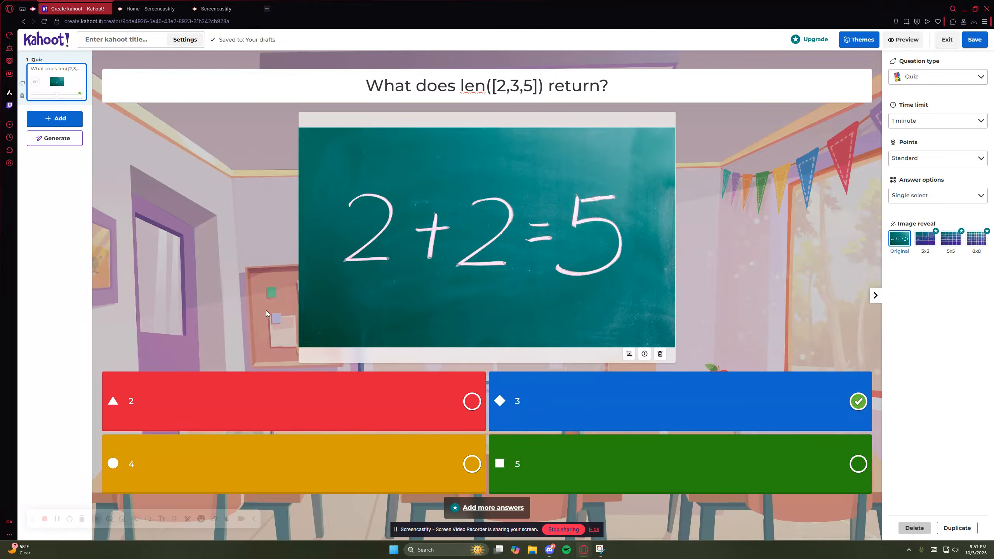
- Add a True or false question reading "list.append(x) returns a new list" and mark False as correct
left_click(58, 123)
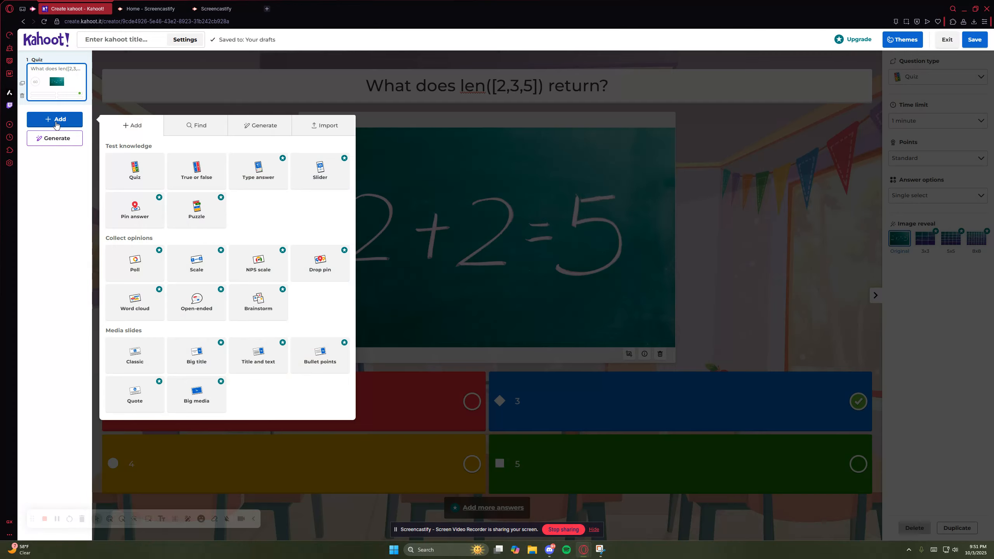
left_click(193, 174)
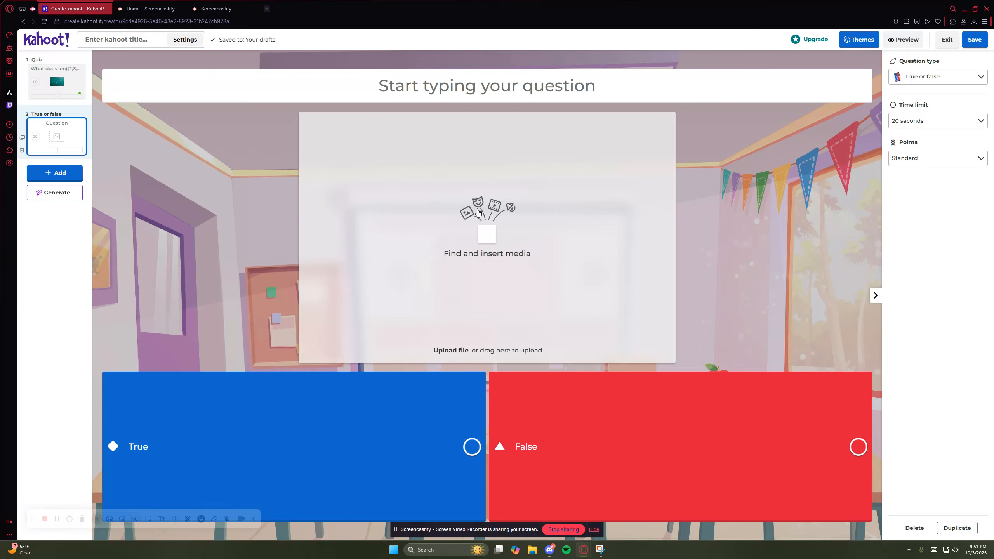
left_click(476, 94)
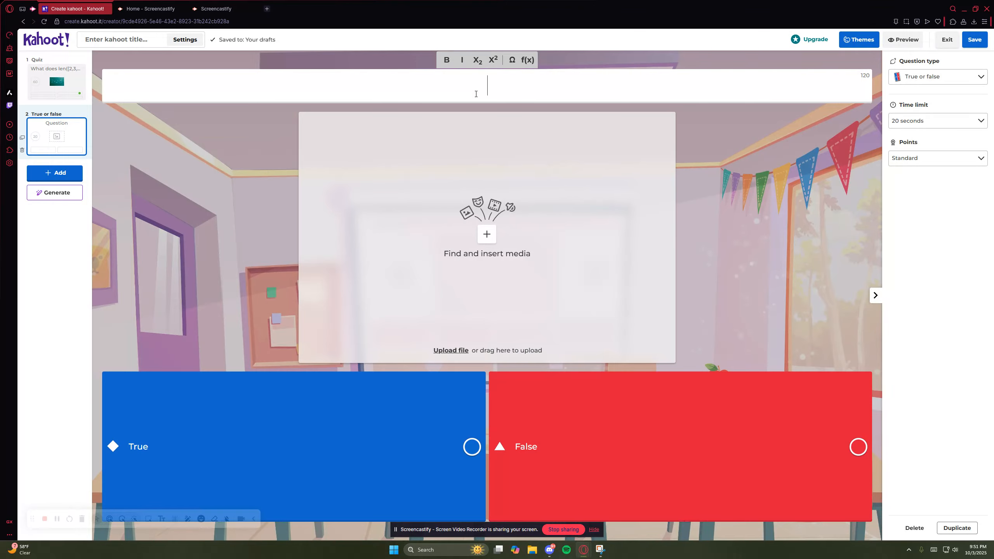
type("list.append(x")
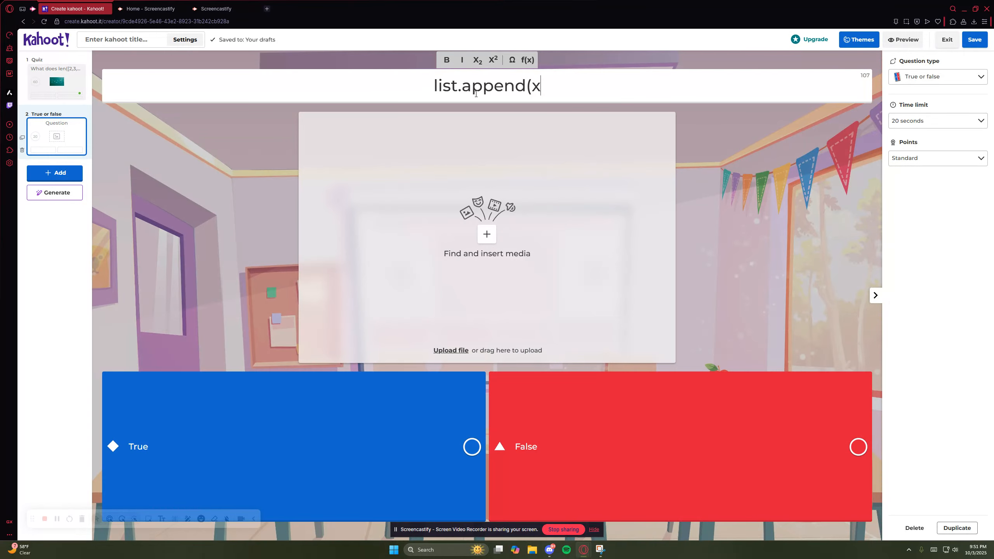
type(") returns a new list")
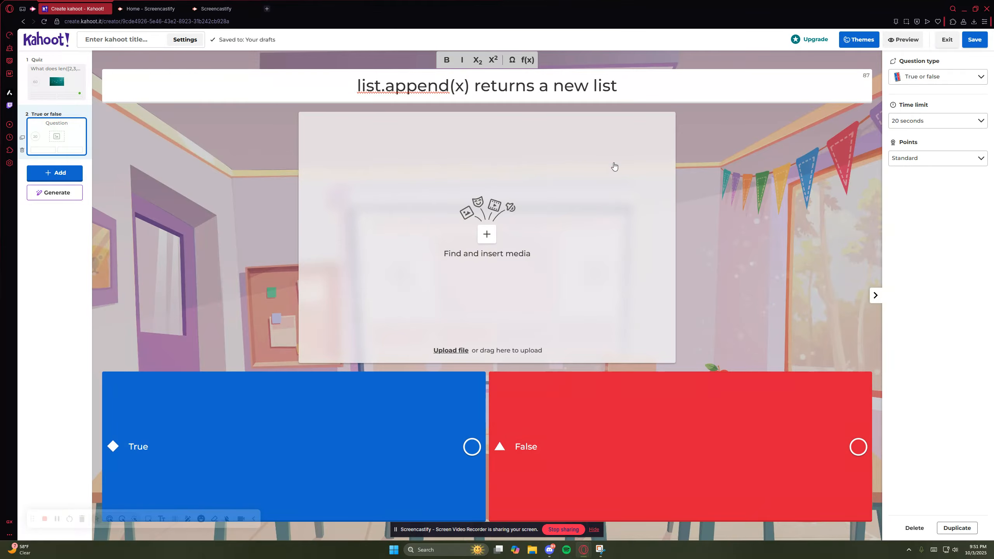
left_click_drag(356, 85, 602, 87)
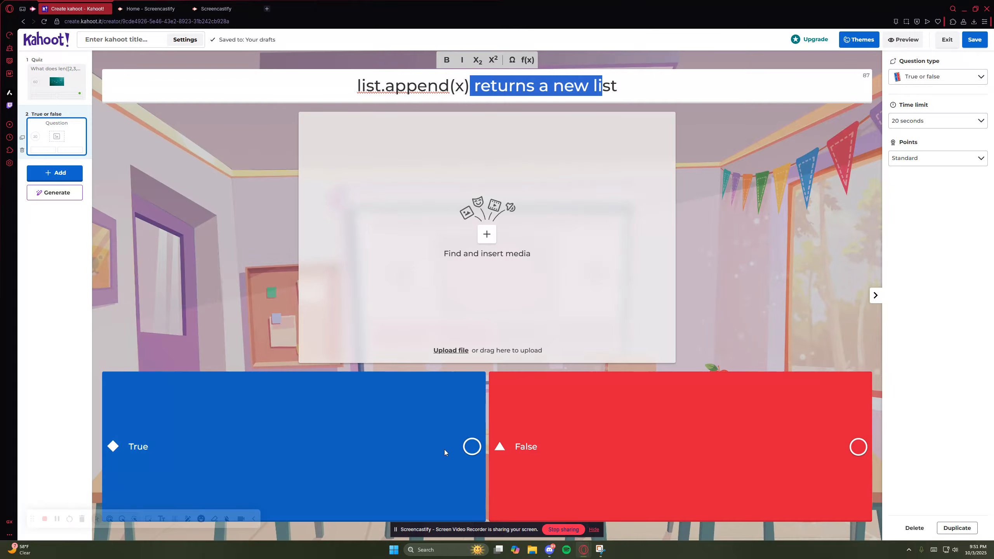
left_click(855, 449)
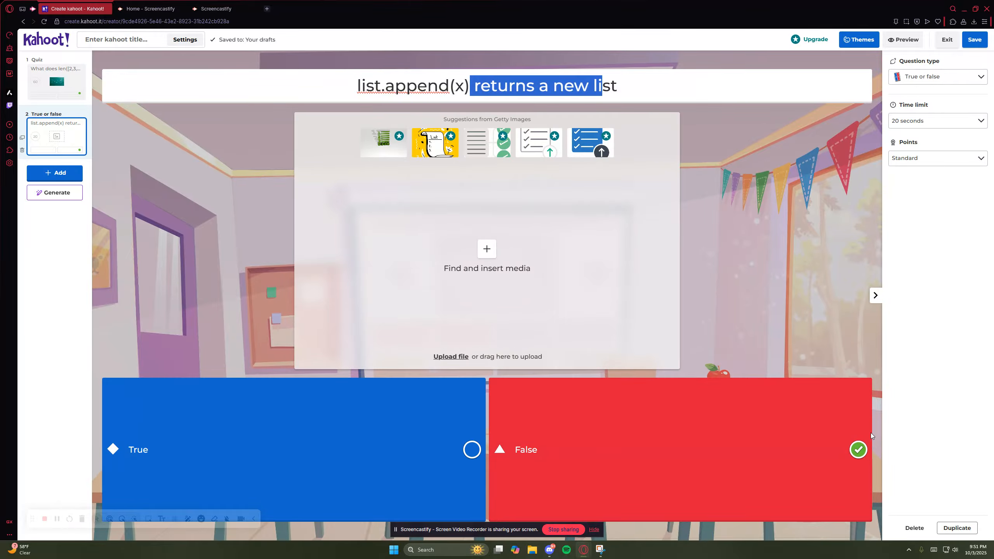
- Set the true-or-false question's time limit to 1 minute and its points to Double points
left_click(943, 121)
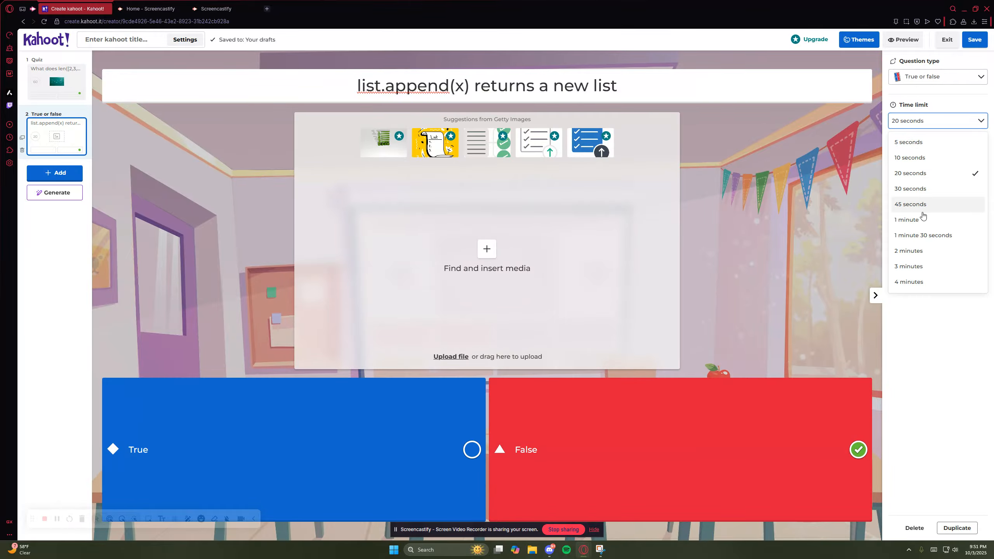
left_click(929, 218)
left_click(923, 161)
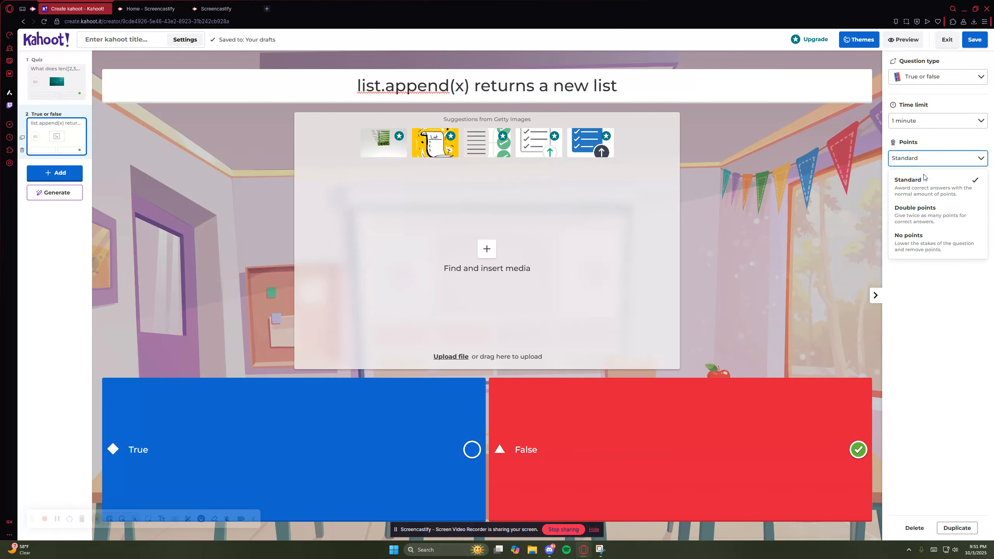
left_click(926, 207)
- Browse Getty Images with the Symbol and Design filters, search for "code", and close the media library without inserting an image
left_click(450, 265)
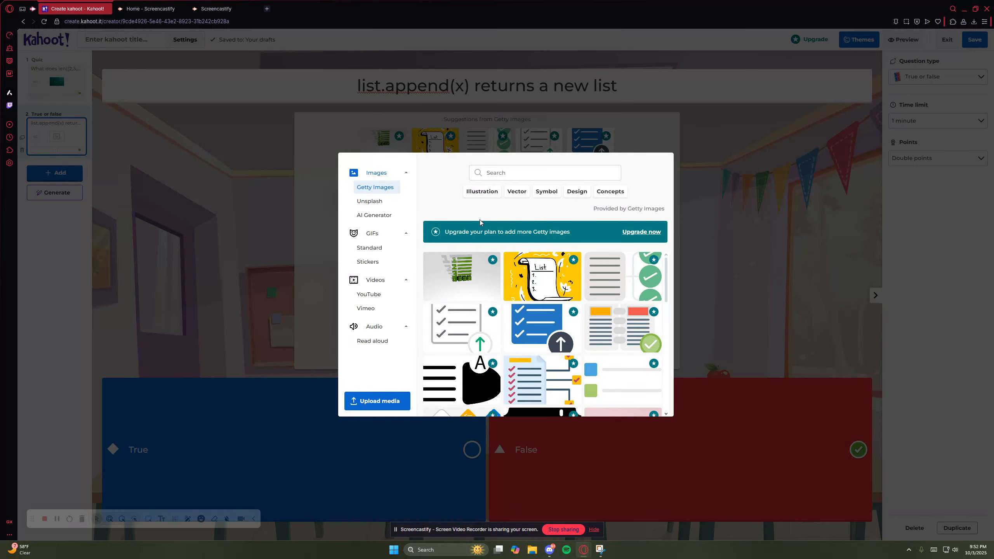
left_click(506, 192)
left_click(475, 192)
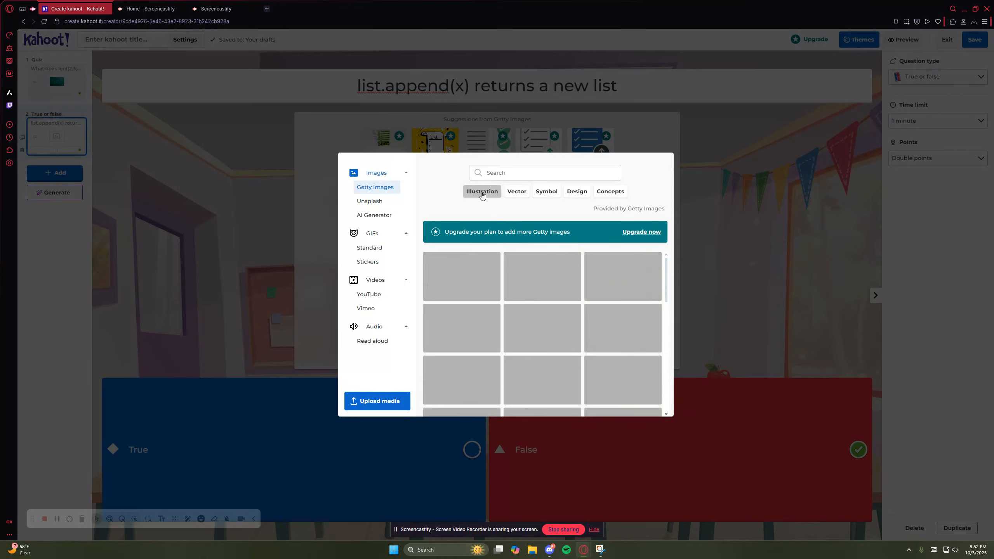
left_click(541, 192)
left_click(579, 194)
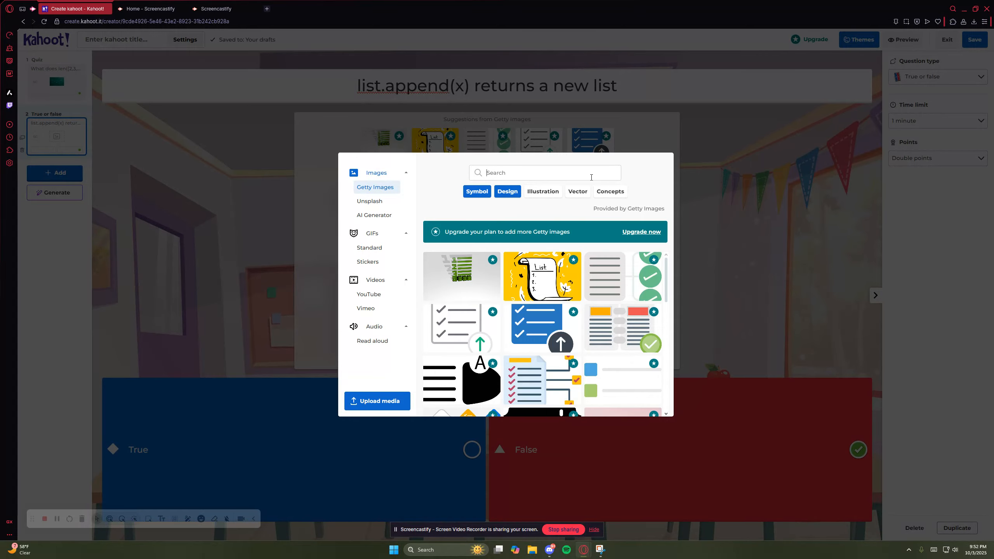
left_click(590, 175)
scroll(608, 297, "down", 8)
scroll(608, 298, "down", 2)
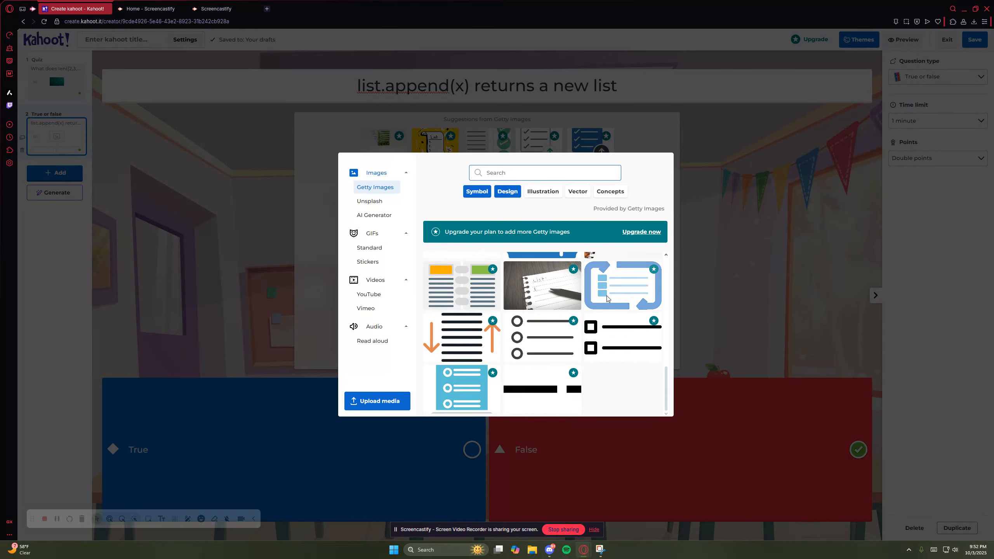
type("code")
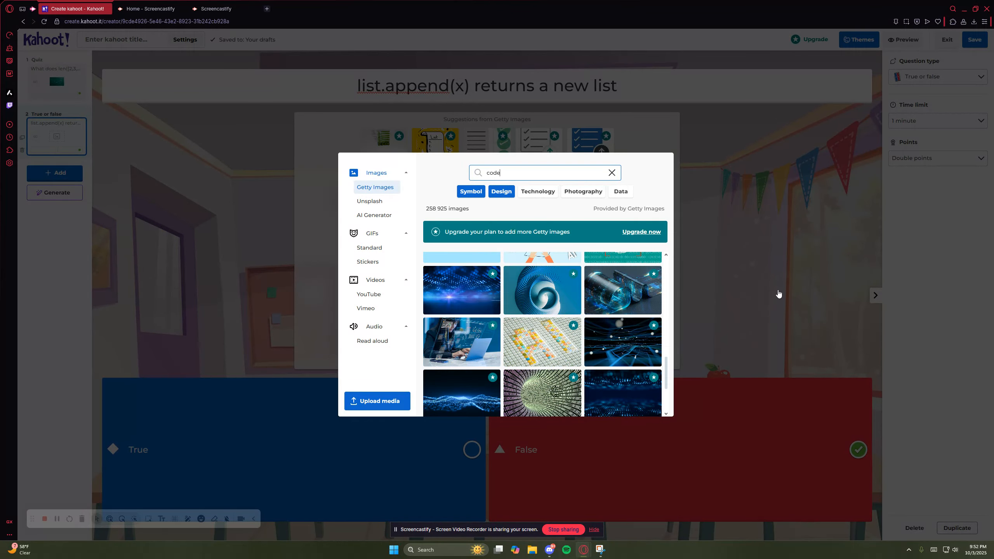
left_click(731, 296)
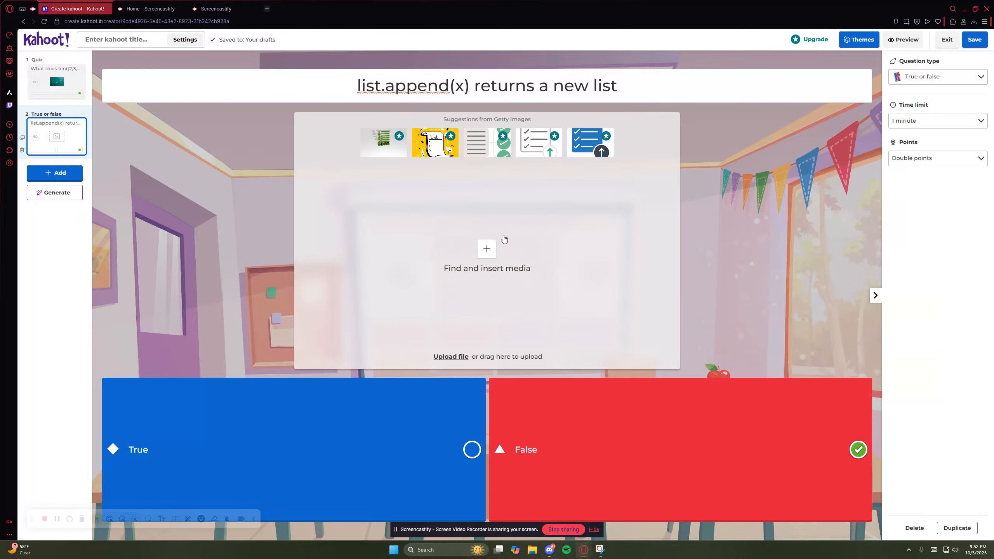
- Add a third question of the Quiz type with the question text "open('a.txt','r')"
left_click(71, 172)
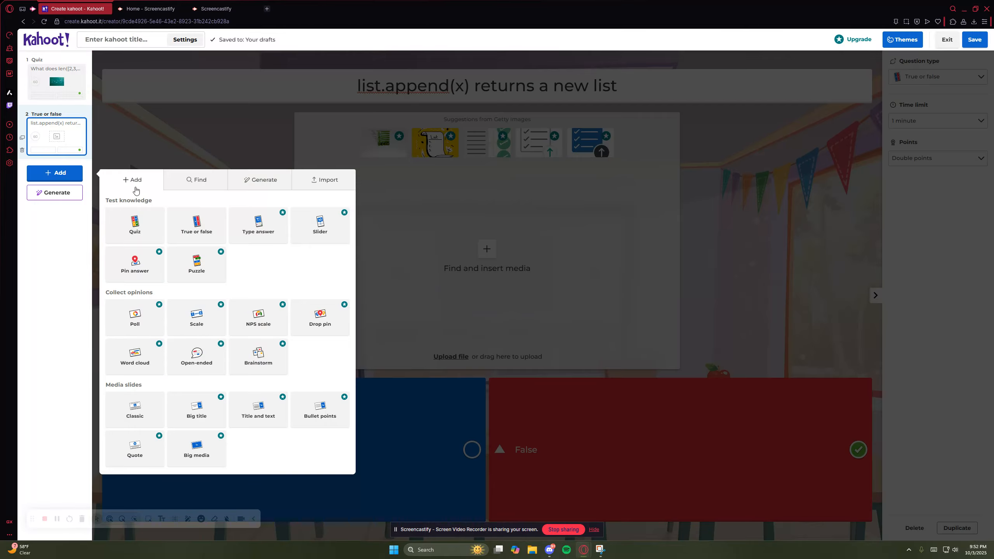
left_click(145, 225)
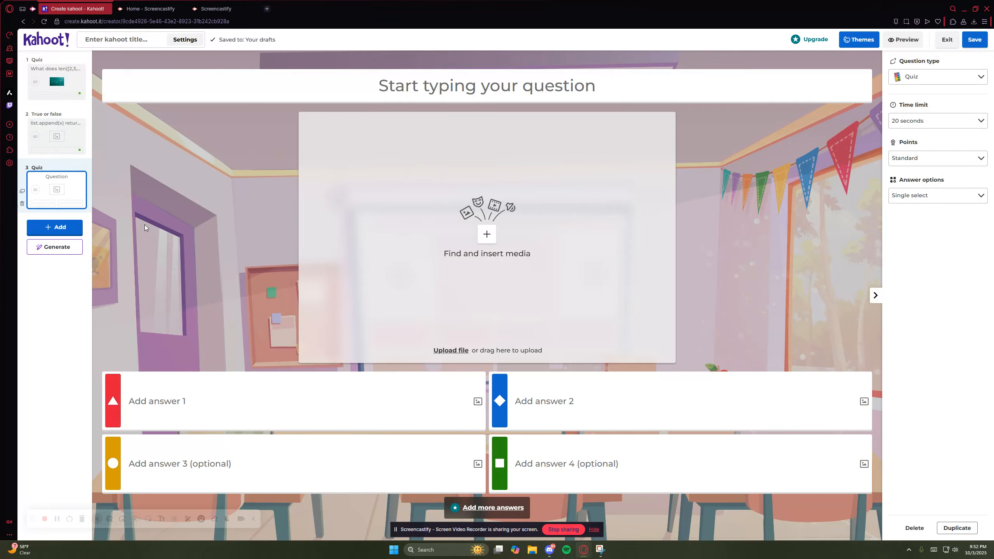
left_click(554, 82)
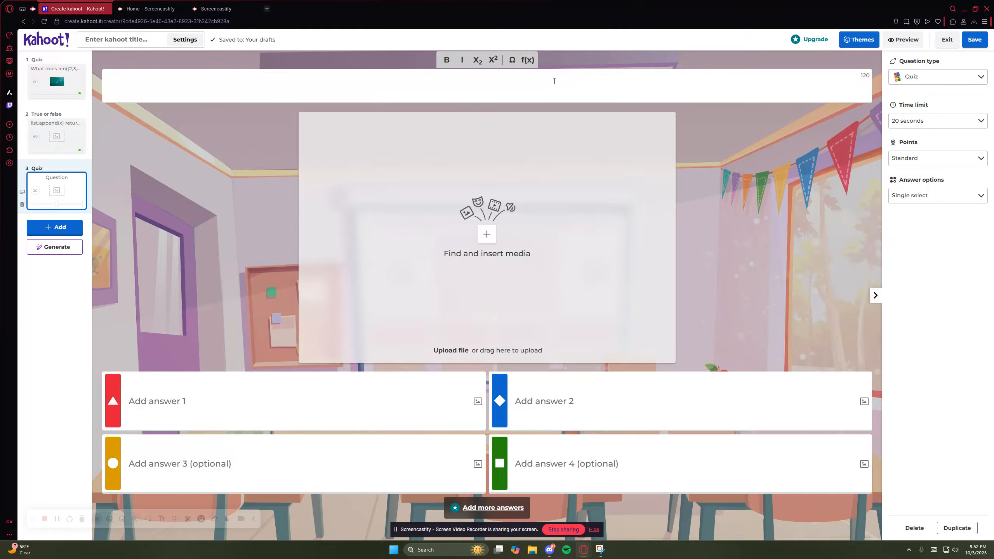
type("open('a.txt")
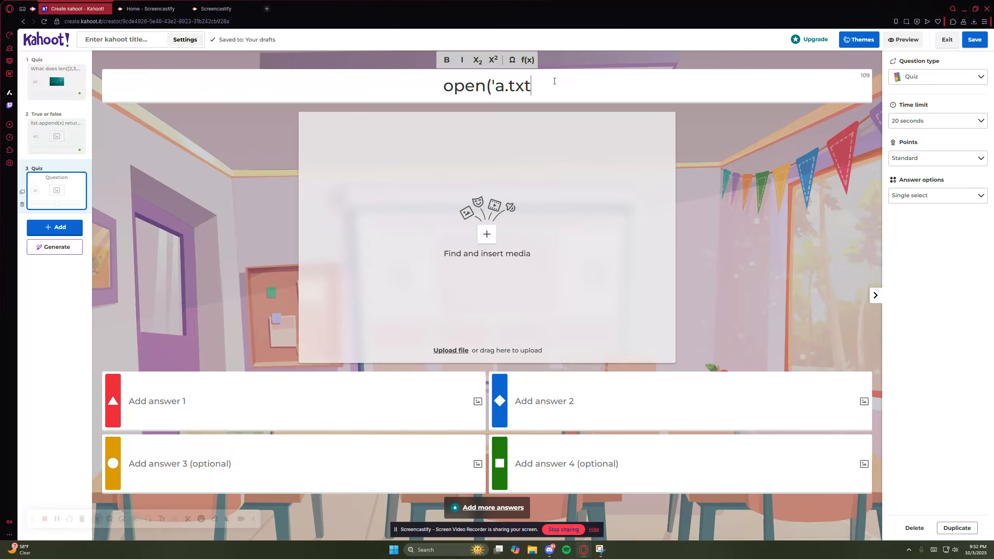
type("',")
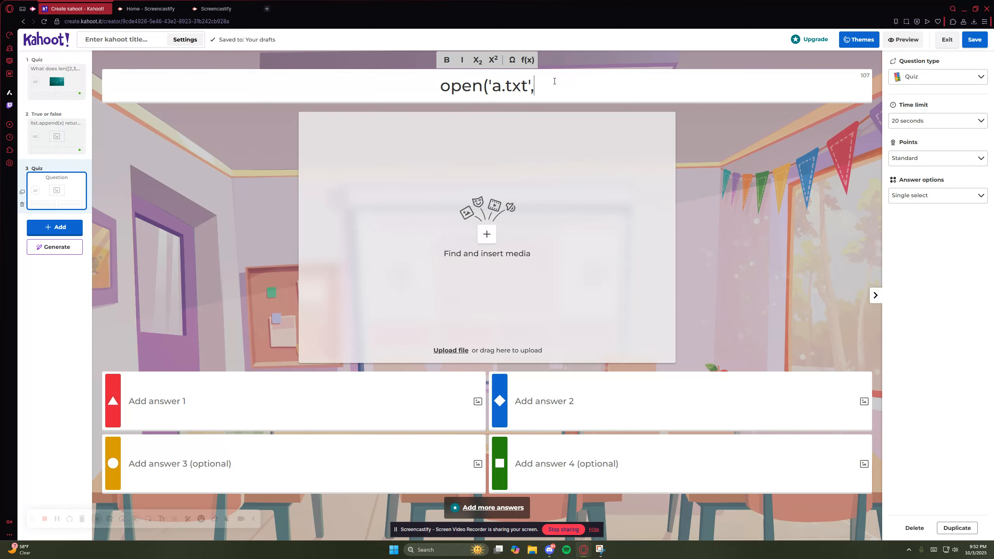
type("'r')")
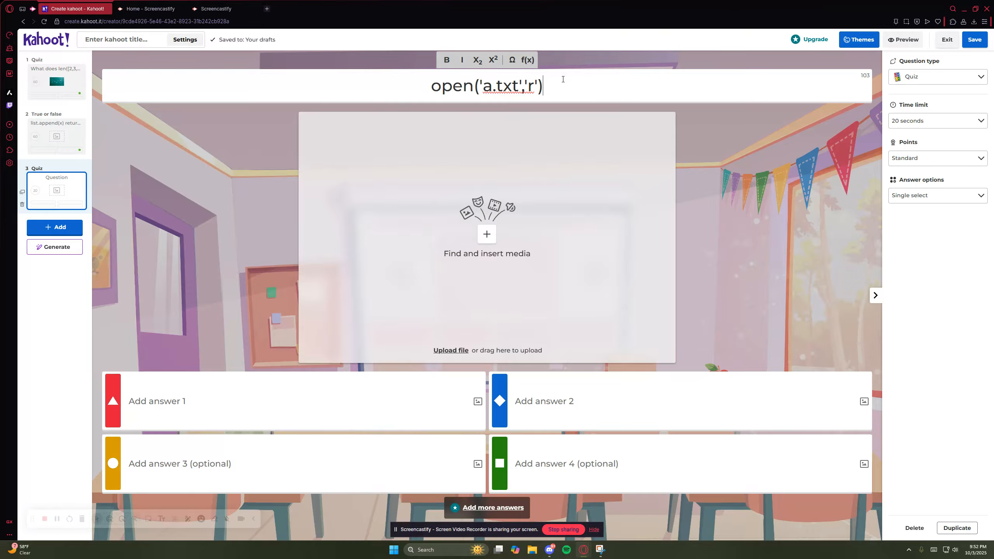
- Insert "what does this code do?" in front of the code in the third question's text
left_click_drag(542, 89, 431, 88)
left_click(571, 97)
left_click(569, 92)
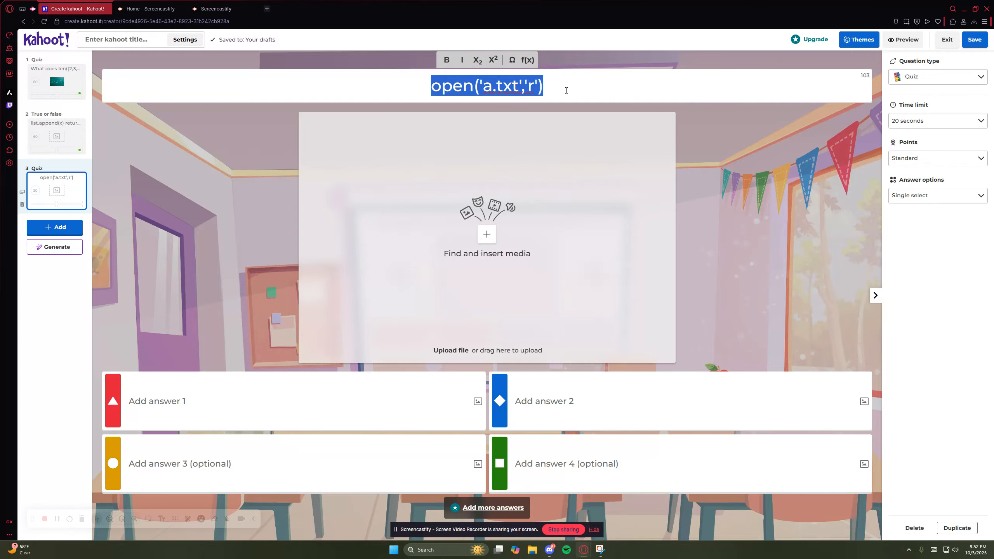
left_click(566, 91)
type("what does this ")
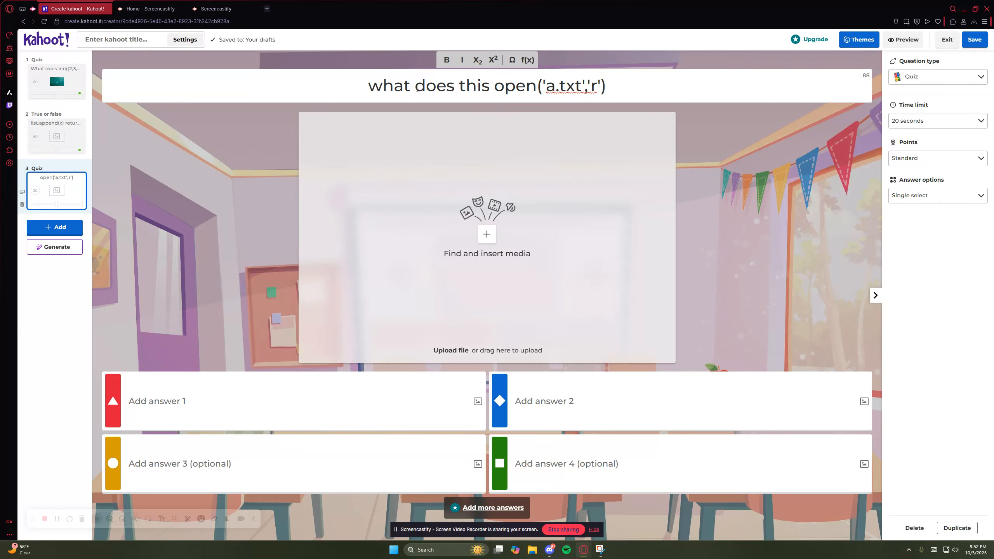
type("code do?")
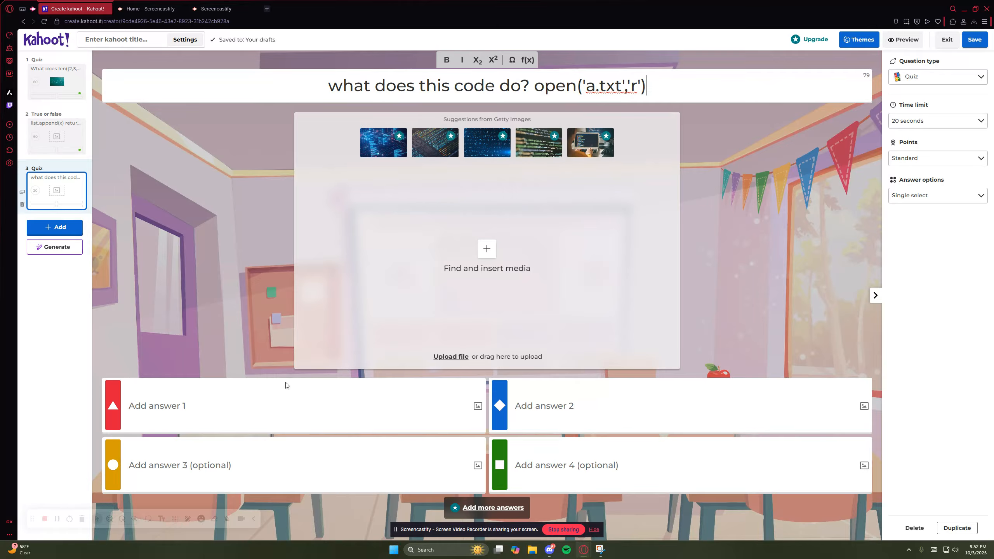
- Fill in answer 1 as "Opens a file for reading" and answer 2 as "Opens a file for writing"
left_click(257, 404)
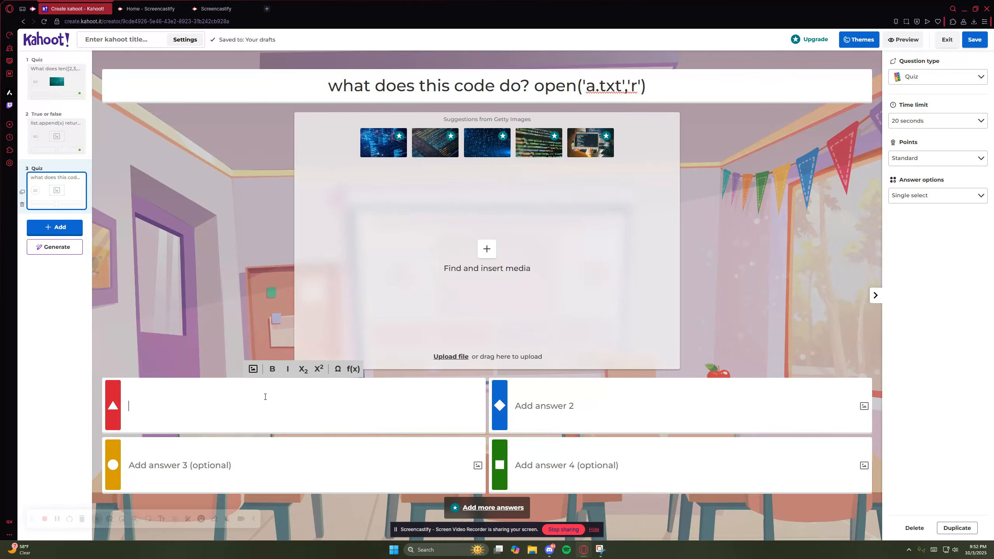
type("Opens a f")
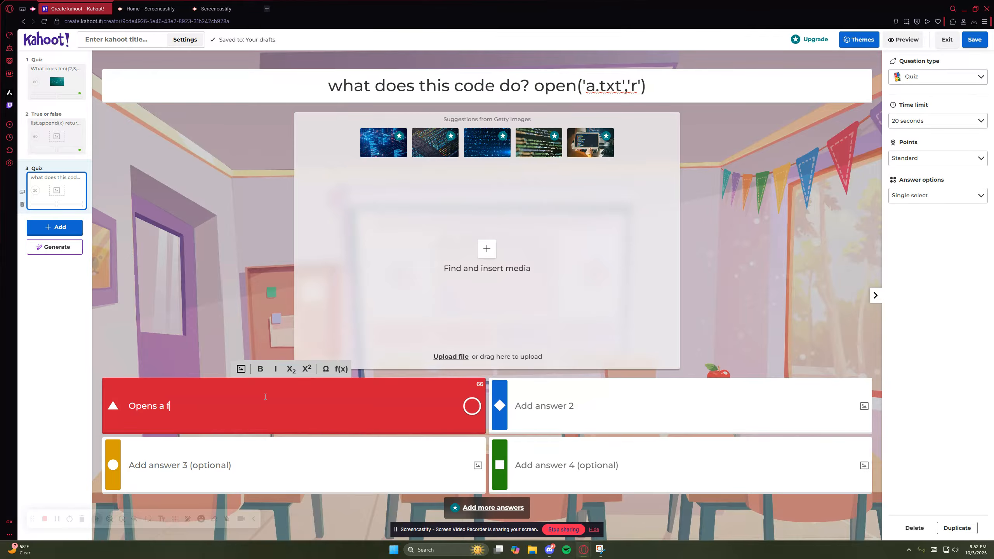
type("ile reading")
type(" for reading")
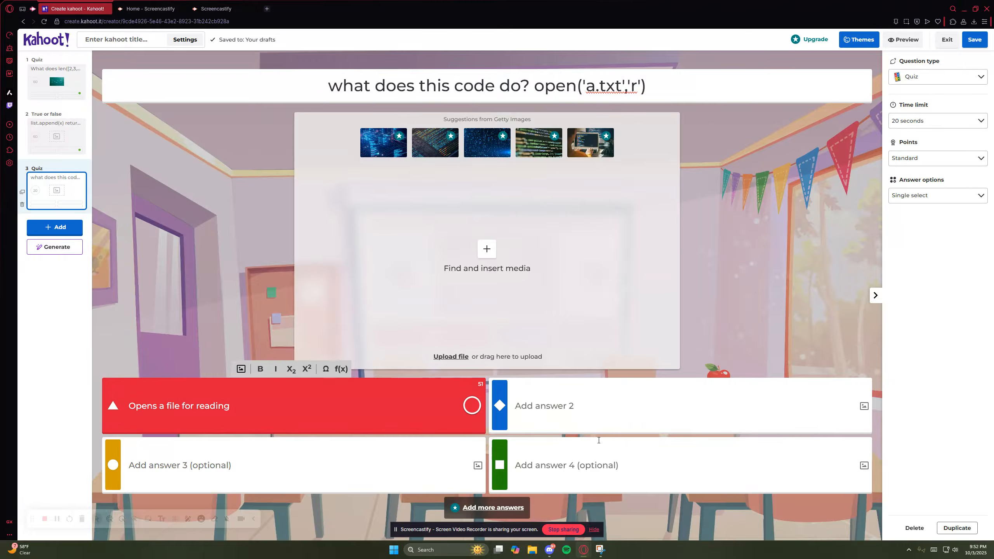
left_click(599, 422)
type("Opens a f")
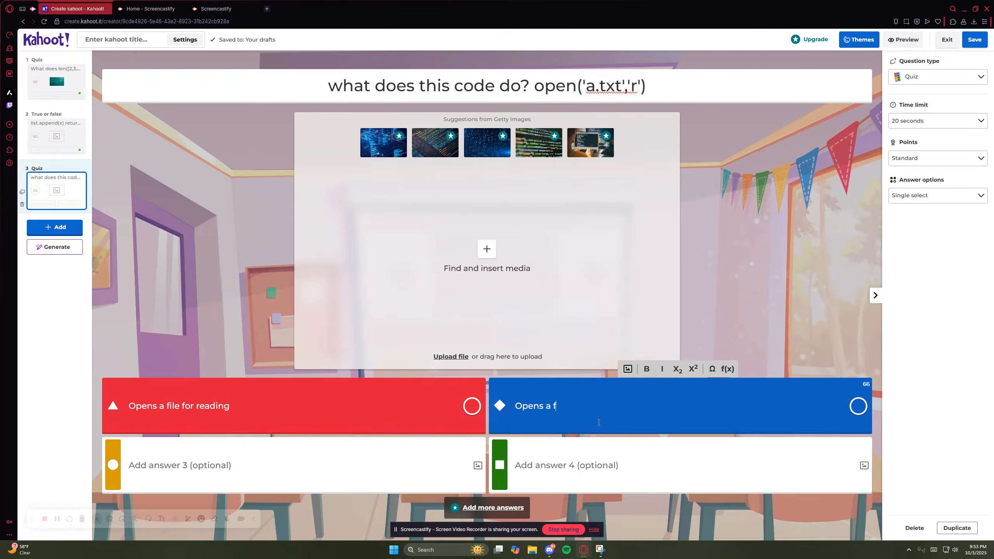
type("ile for writing")
- Fill in answer 3 as "Opens a file for analyzing" and answer 4 as "Opens a file for copying"
left_click(421, 465)
type("O")
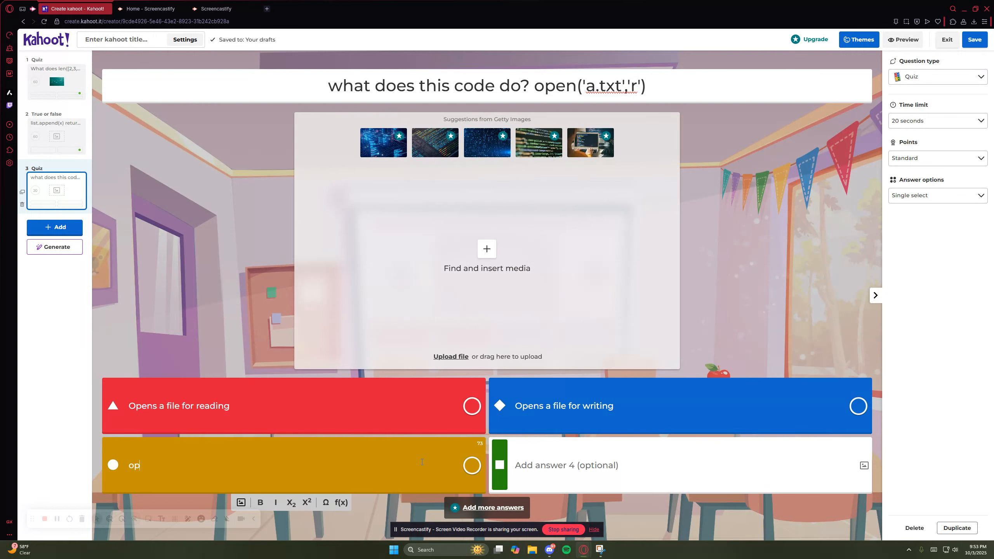
type("pen s a file for analyzing")
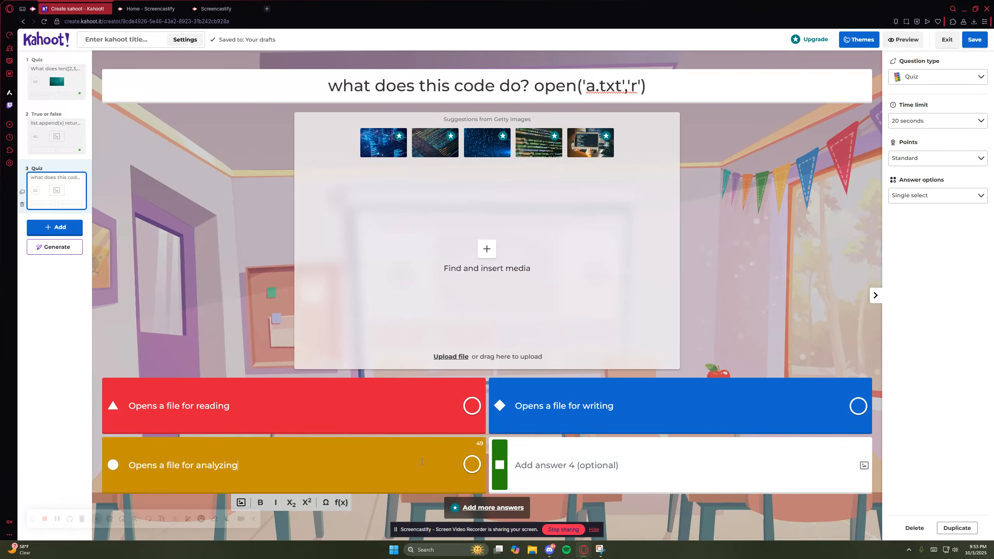
left_click(652, 475)
type("Open")
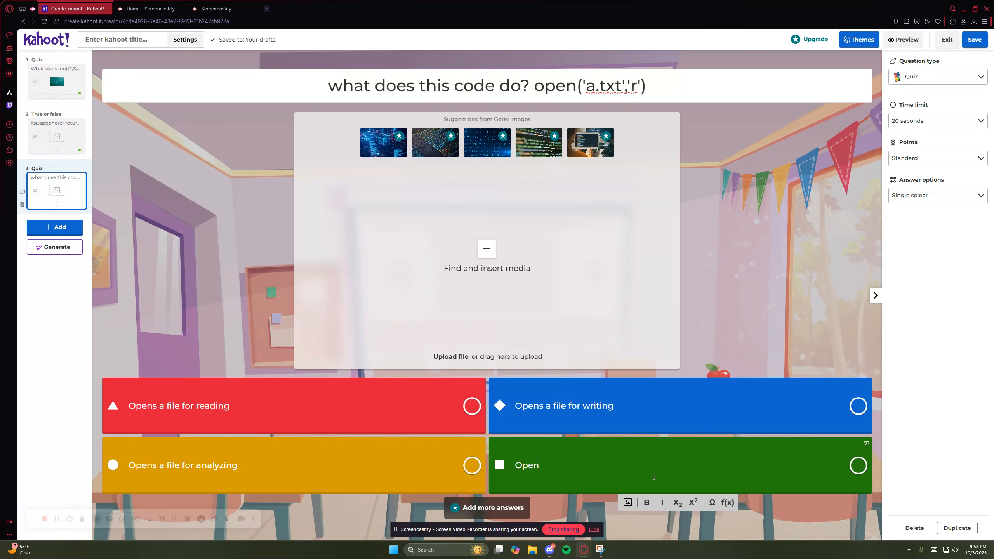
type("s a file for copying")
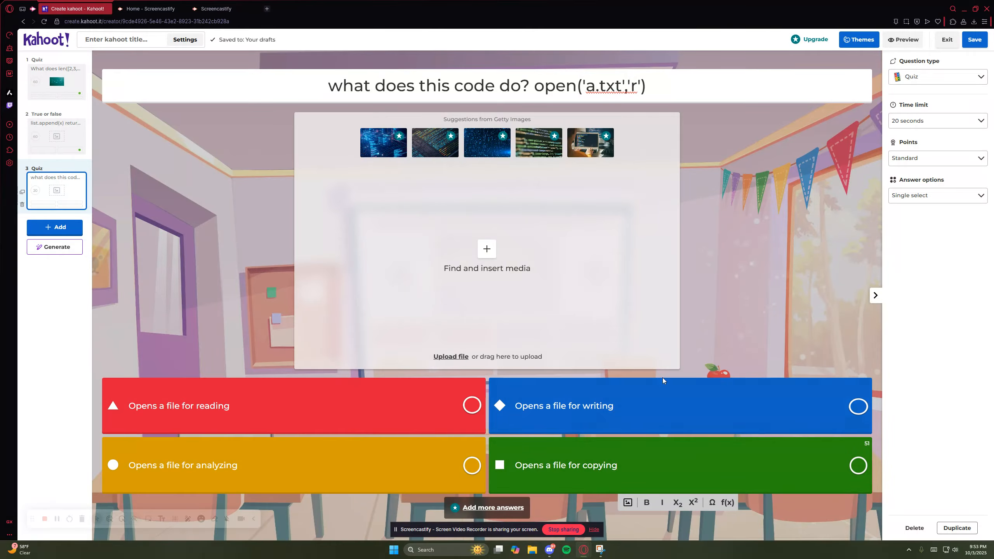
- Mark "Opens a file for reading" as the correct answer and look over the available question types without changing the type
left_click(691, 311)
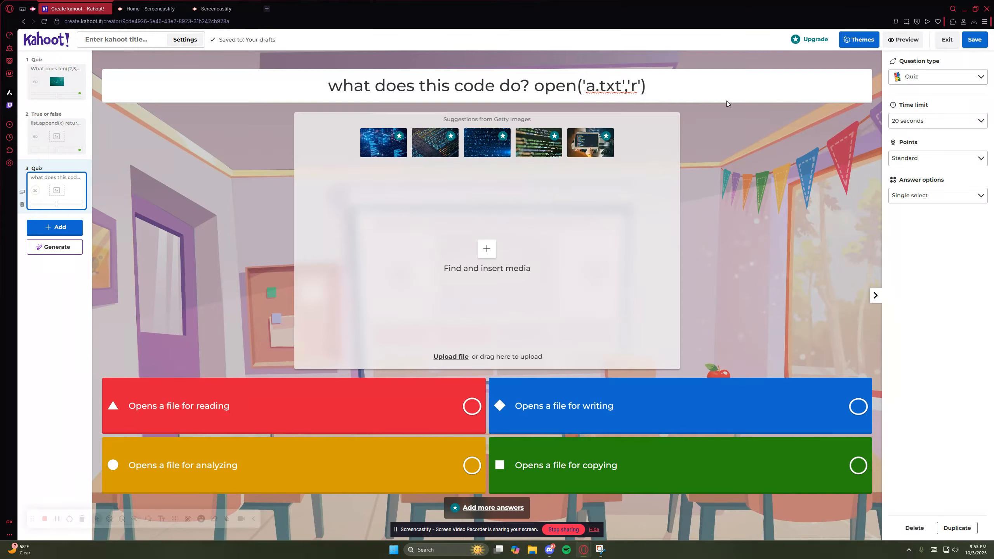
left_click(473, 407)
left_click_drag(534, 93, 641, 91)
left_click(654, 89)
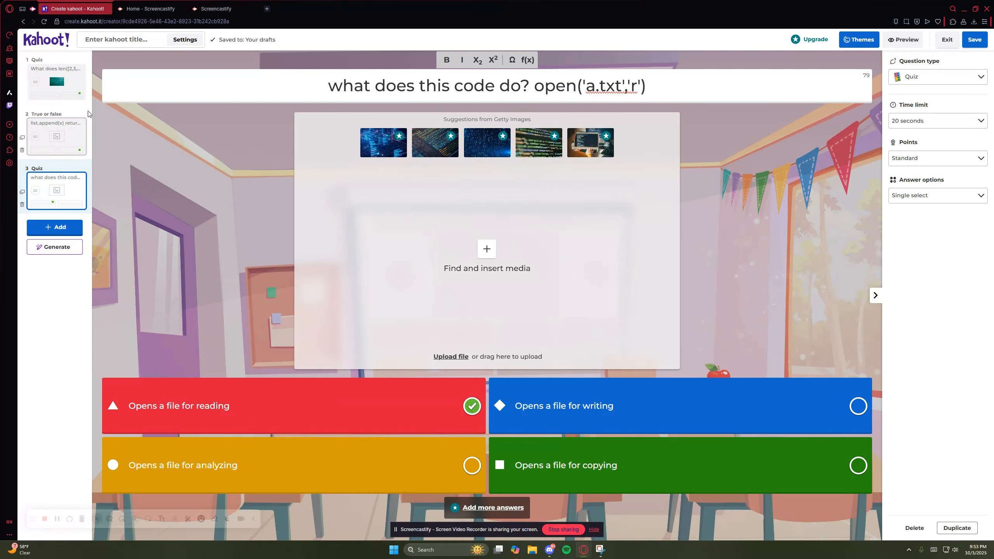
left_click(903, 78)
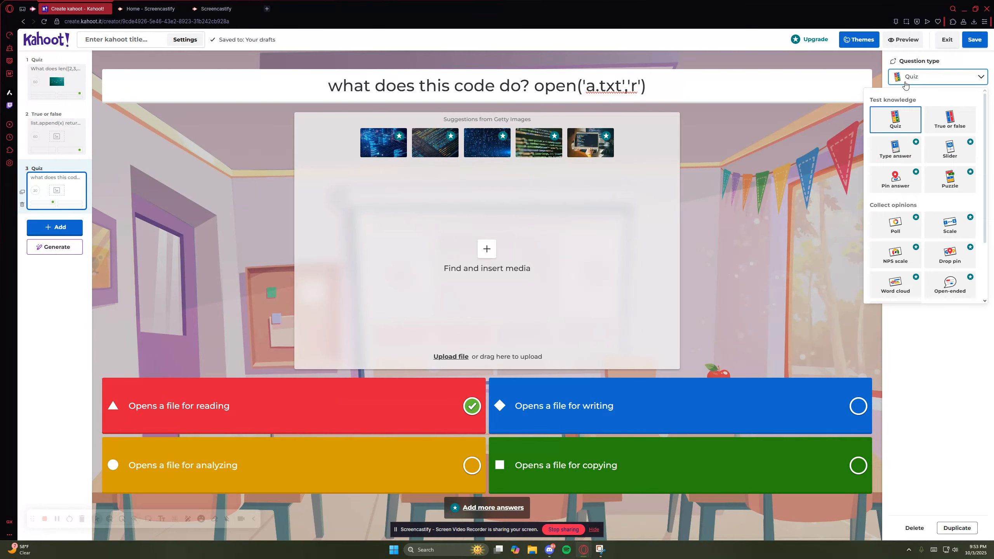
left_click(905, 82)
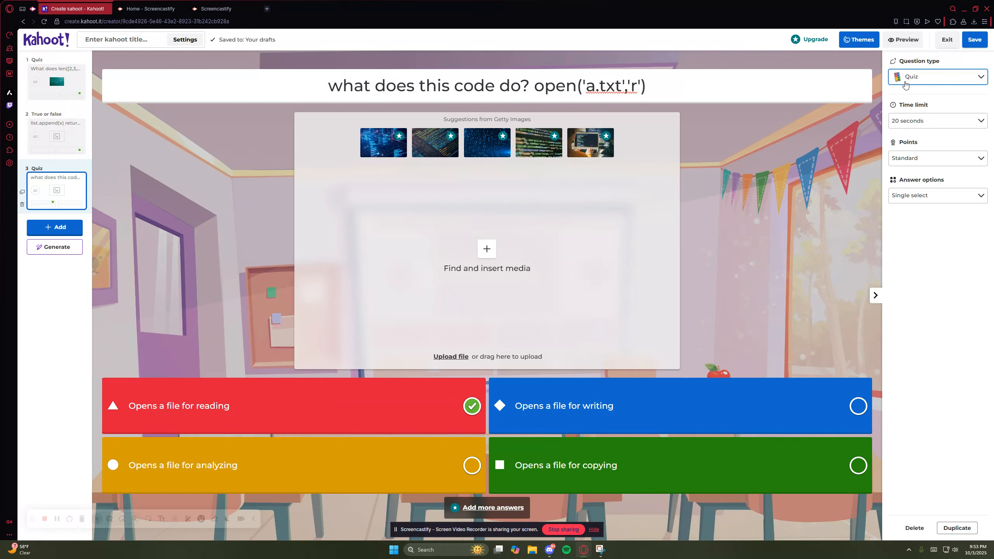
- Save the kahoot with the title "Python Basics" and the description "Recitation week 1 quiz"
left_click(974, 41)
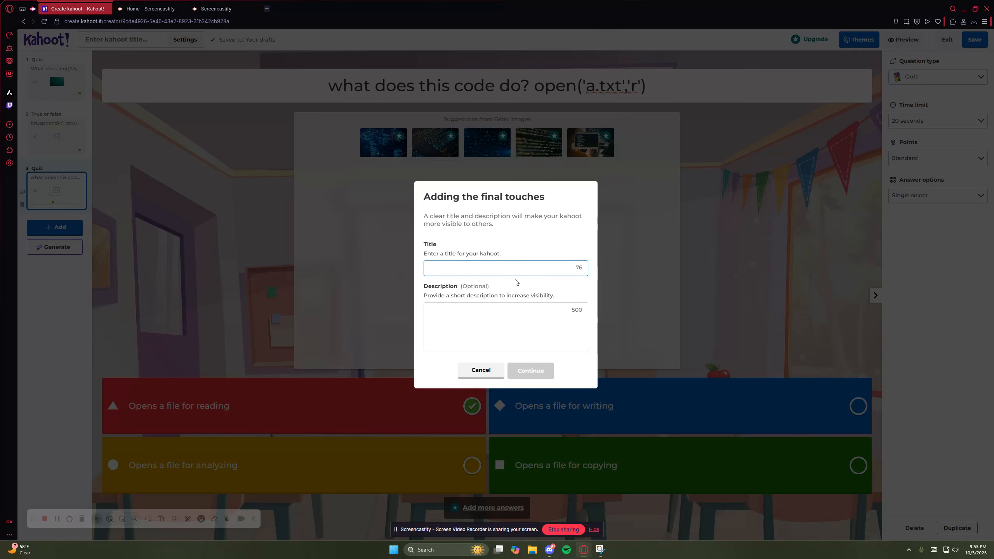
left_click(511, 269)
type("Pyhton")
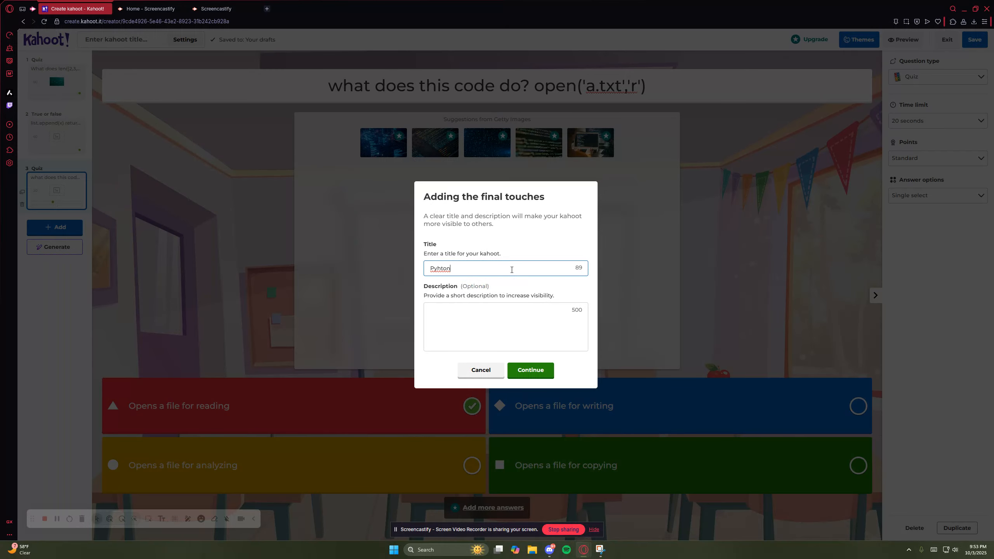
key("BackSpace")
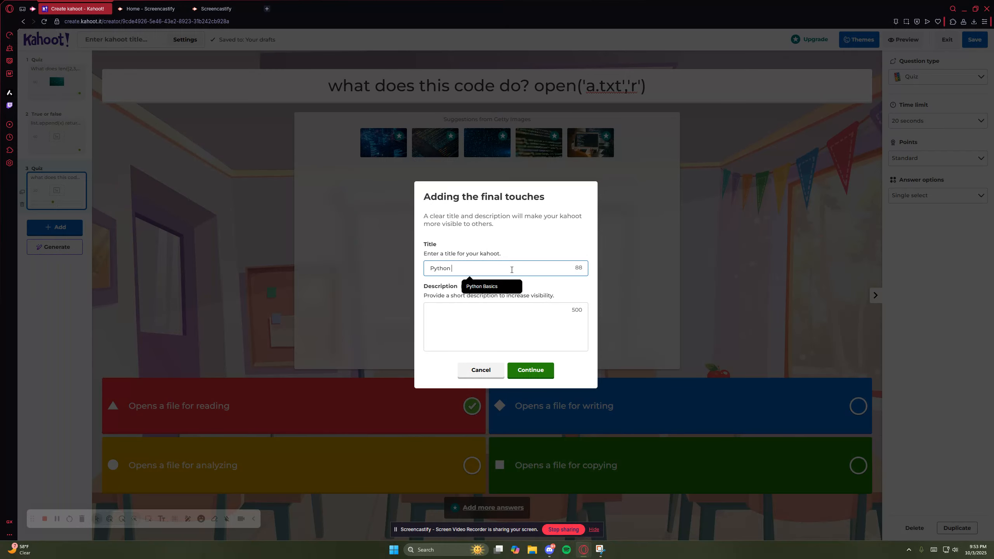
left_click(534, 321)
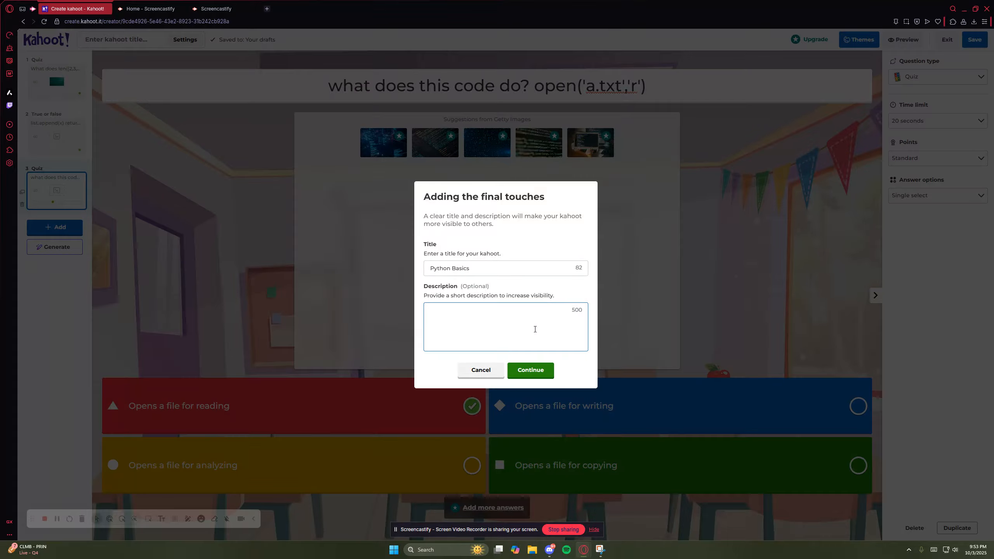
type("Recitation week 1 quiz")
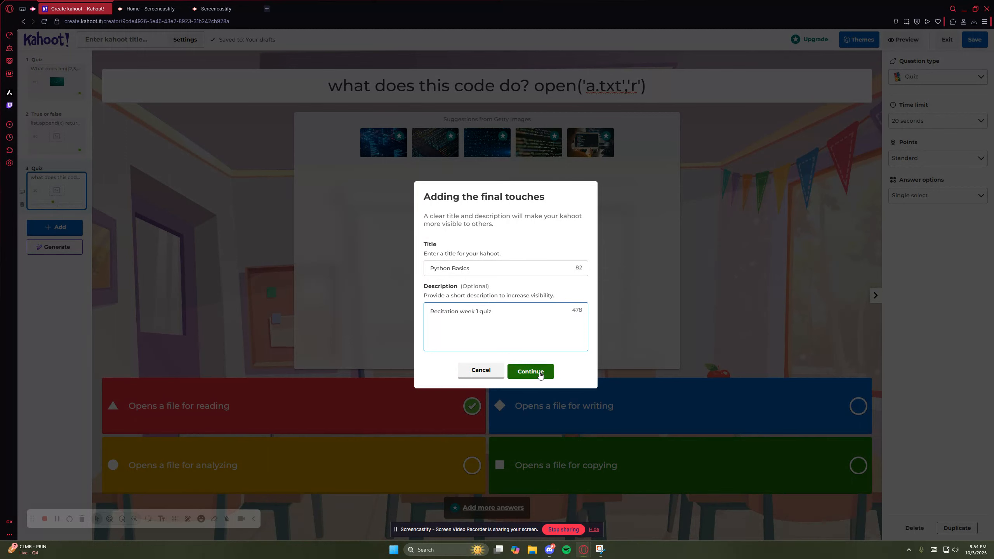
left_click(531, 370)
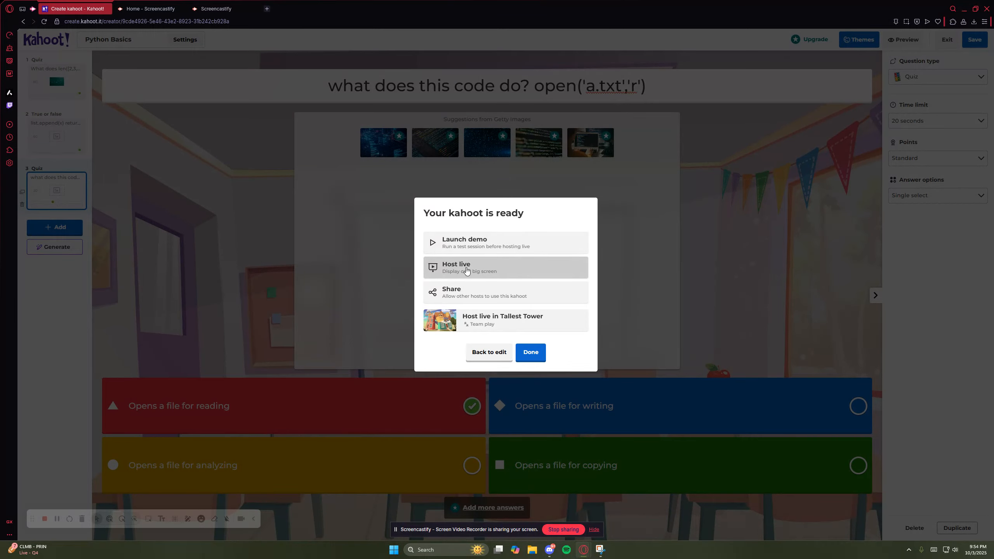
- Launch a demo of the kahoot and join it on the simulated phone with the game PIN and a player nickname
left_click(459, 244)
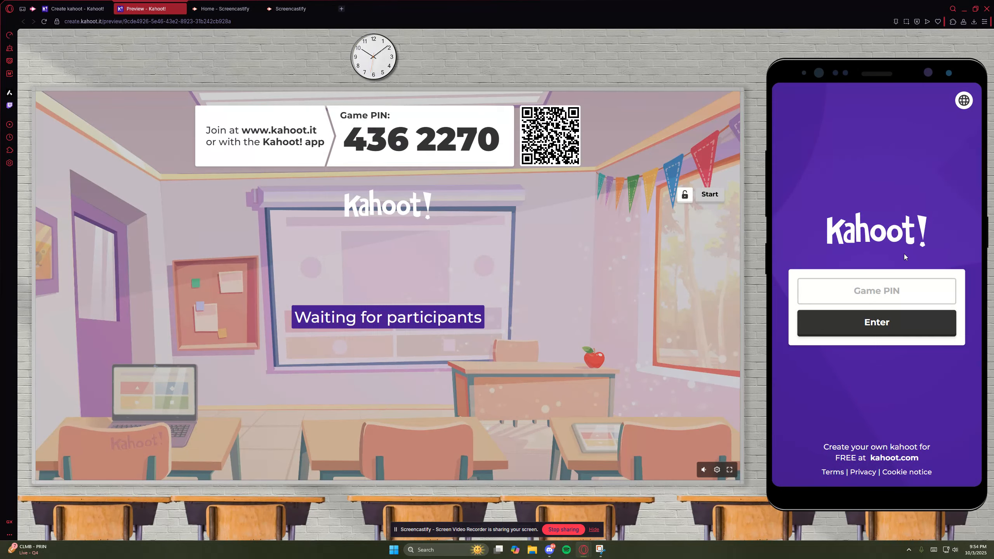
left_click(894, 279)
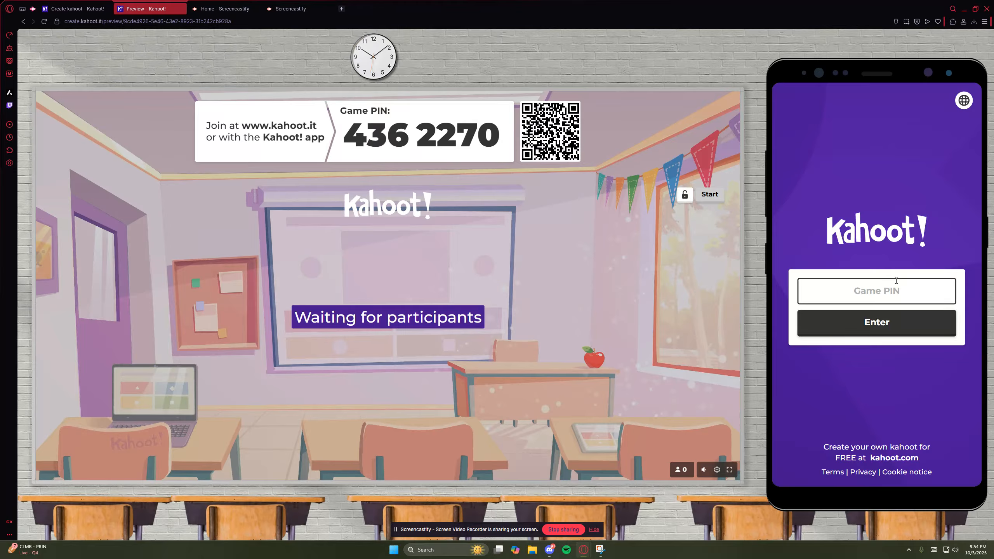
left_click(426, 147)
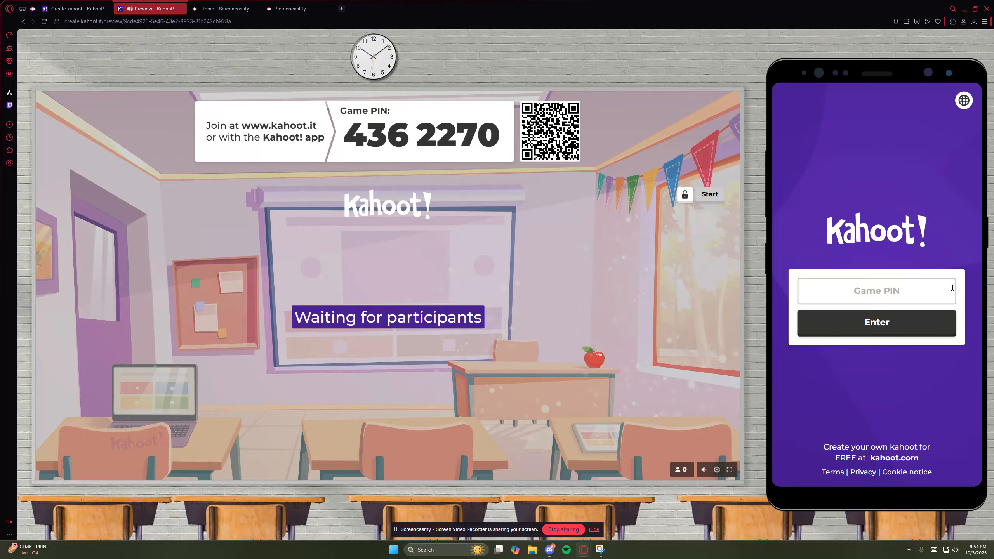
left_click(937, 294)
key("ctrl+v")
left_click(937, 323)
left_click(856, 318)
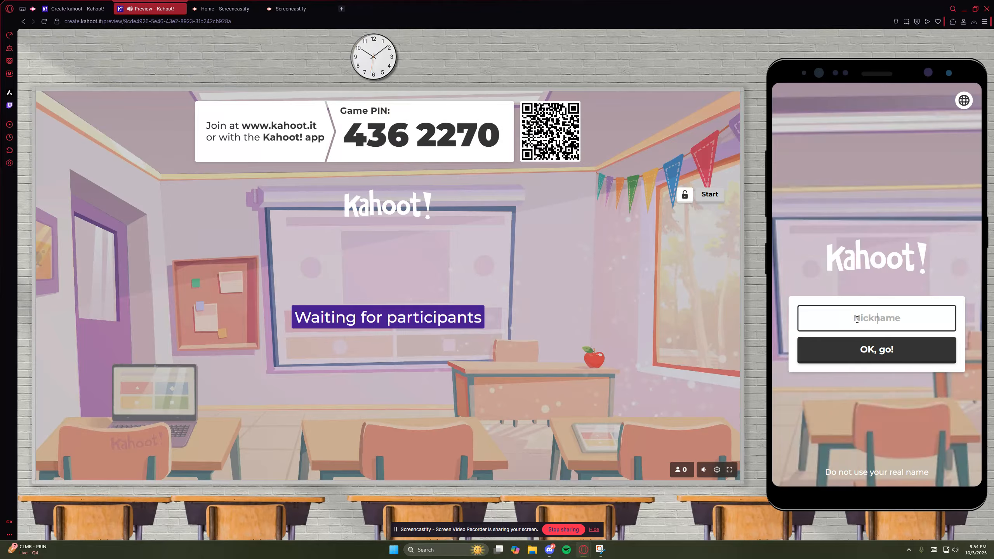
left_click(904, 352)
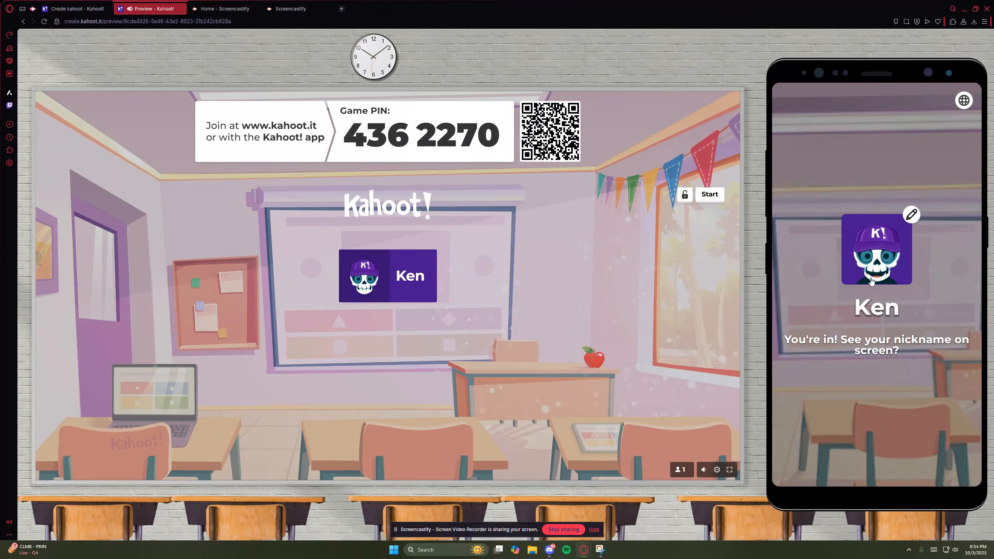
- Customize the player's skull avatar with the wild white hair and mustache accessory and finish editing the character
scroll(897, 231, "down", 5)
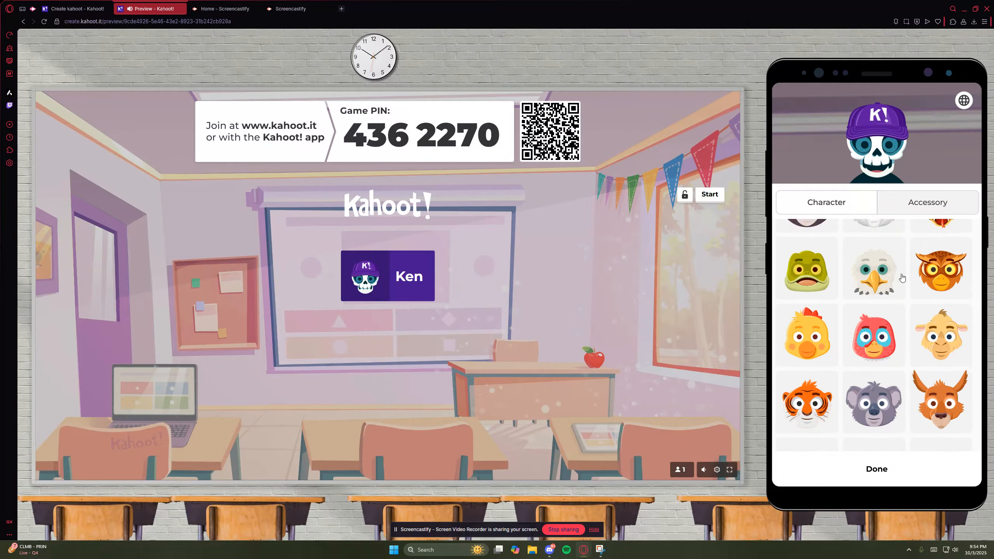
left_click(917, 207)
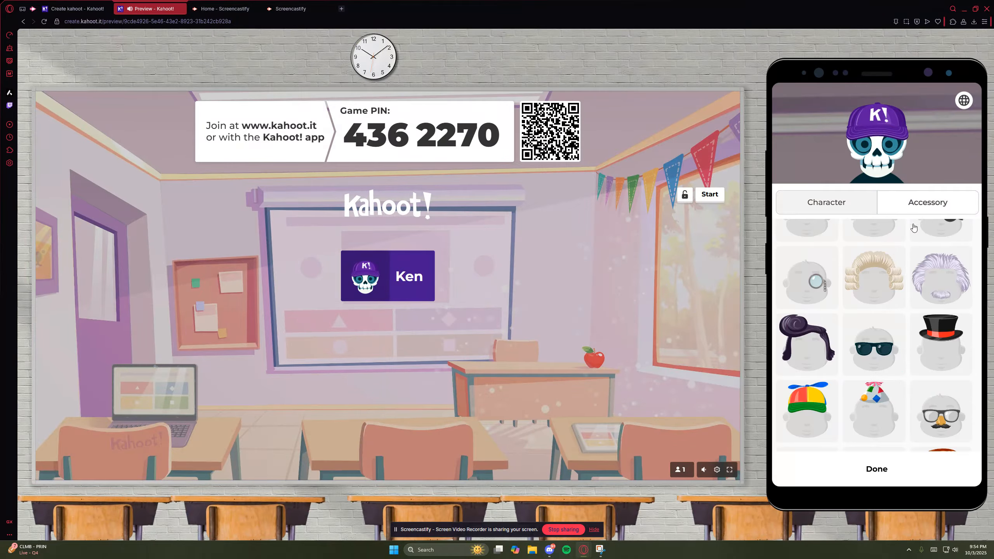
left_click(916, 282)
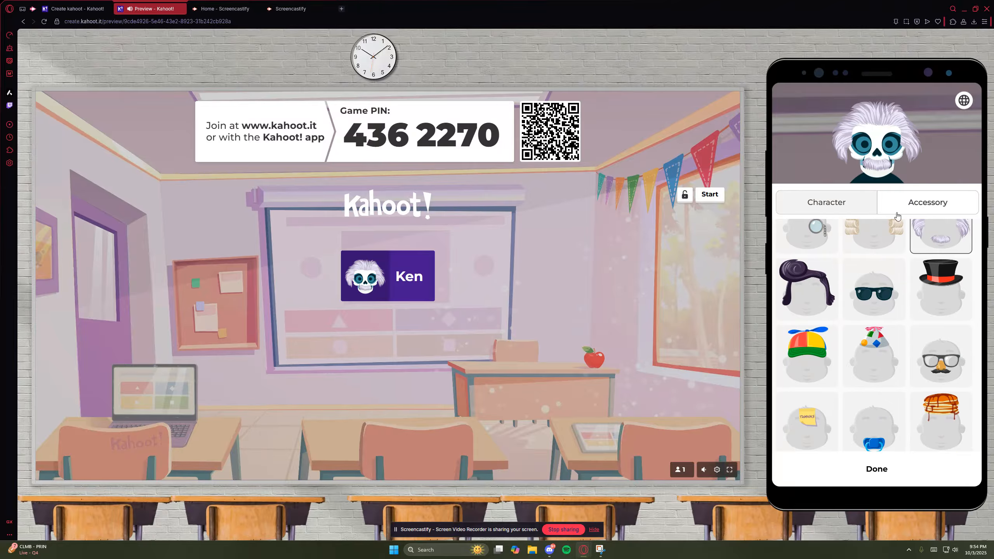
scroll(916, 294, "up", 9)
scroll(917, 293, "down", 5)
left_click(938, 315)
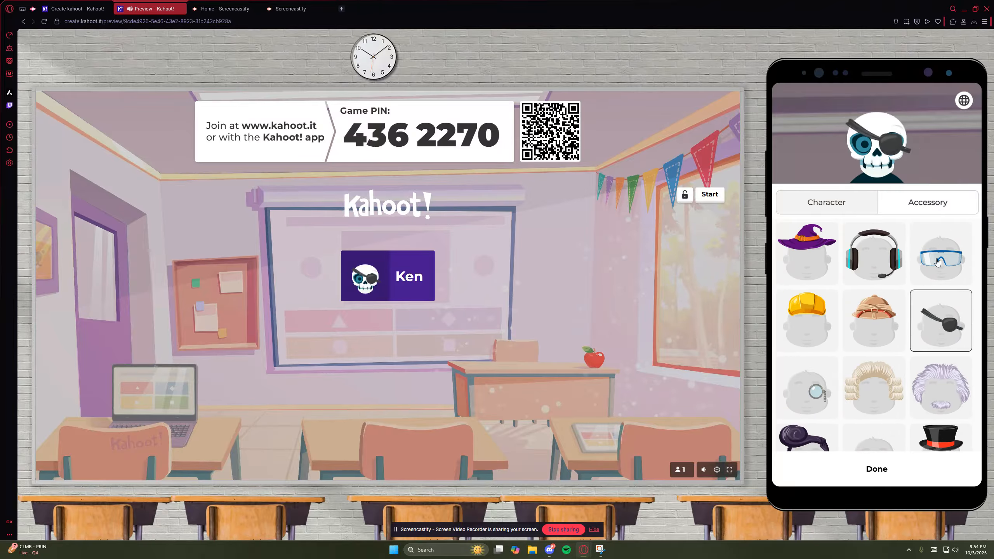
left_click(938, 262)
left_click(950, 397)
left_click(831, 205)
left_click(850, 155)
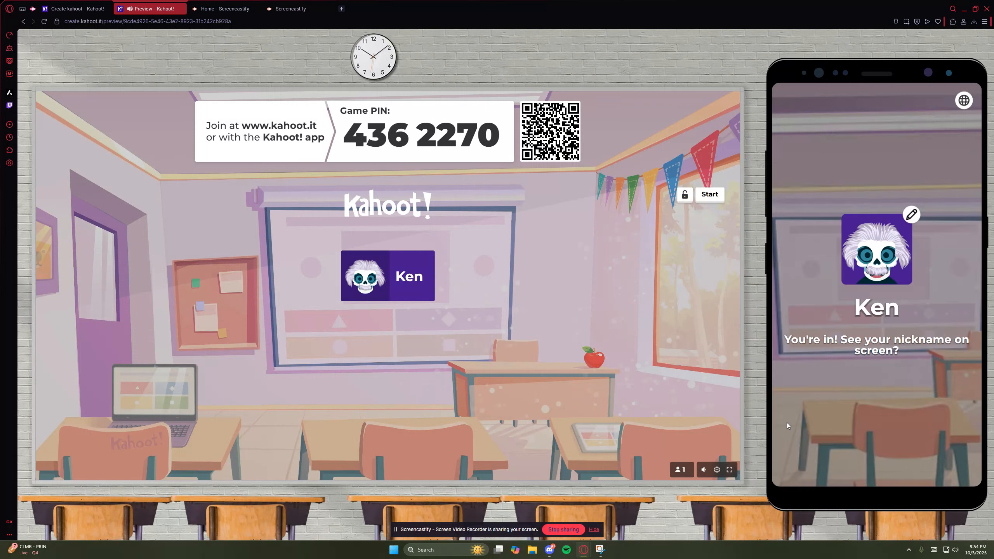
- Lock the demo lobby against further participants, unlock it again and start the game
left_click(685, 196)
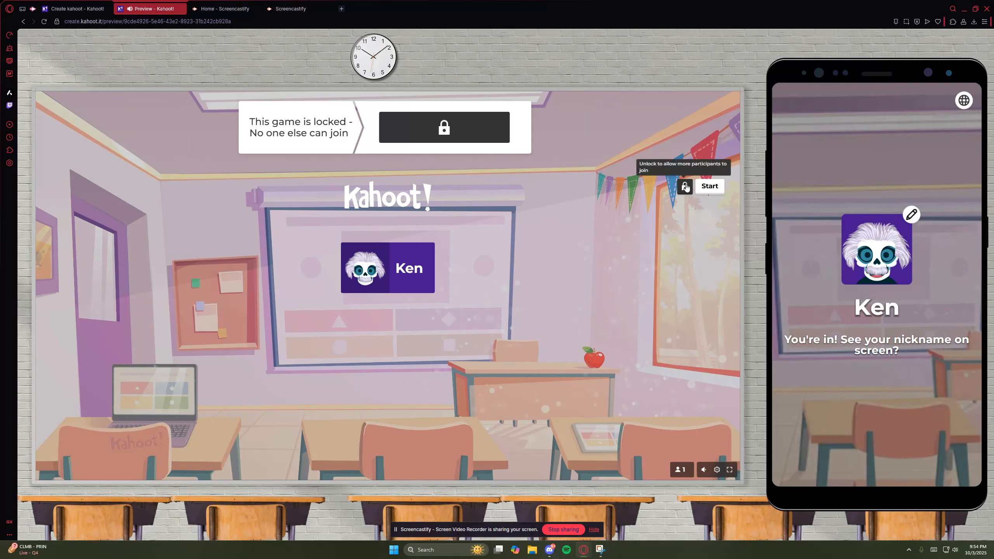
left_click(685, 187)
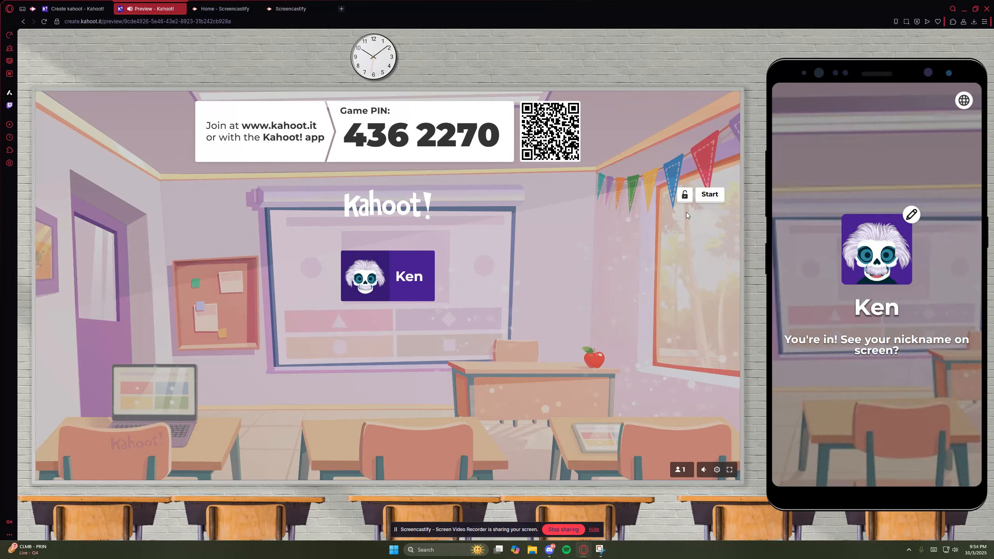
left_click(710, 195)
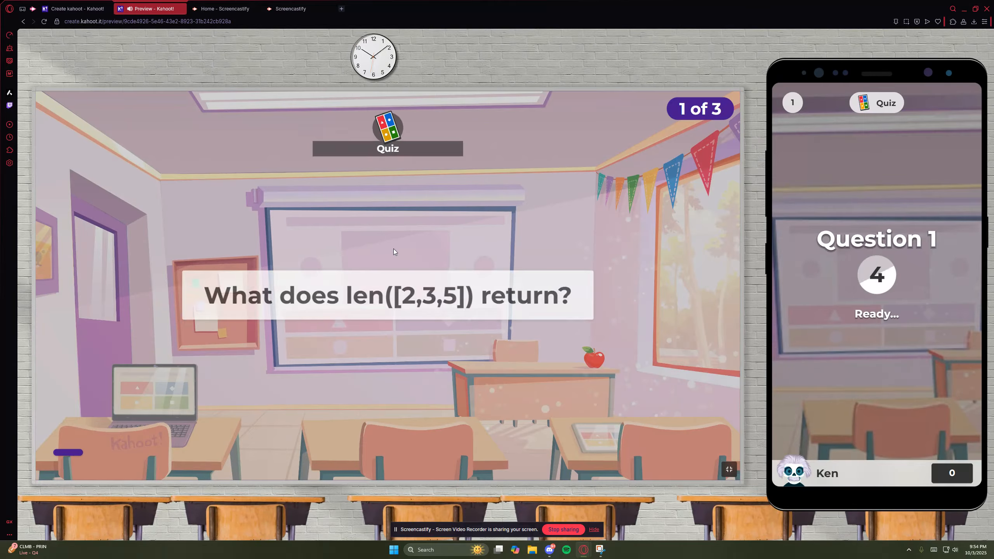
- Answer "What does len([2,3,5]) return?" with 3 on the simulated phone and advance past the scoreboard
left_click_drag(250, 297, 567, 302)
left_click(471, 299)
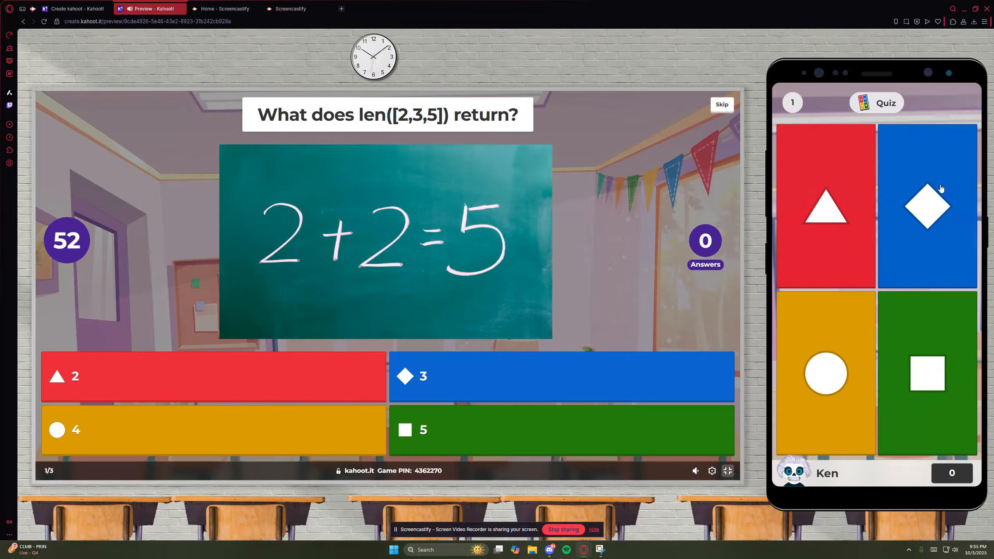
left_click(951, 222)
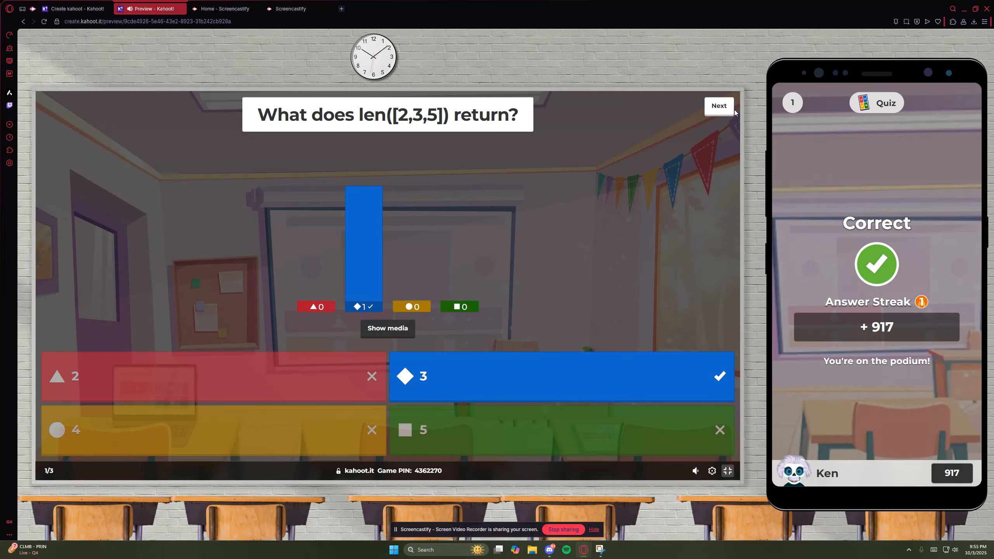
left_click(718, 111)
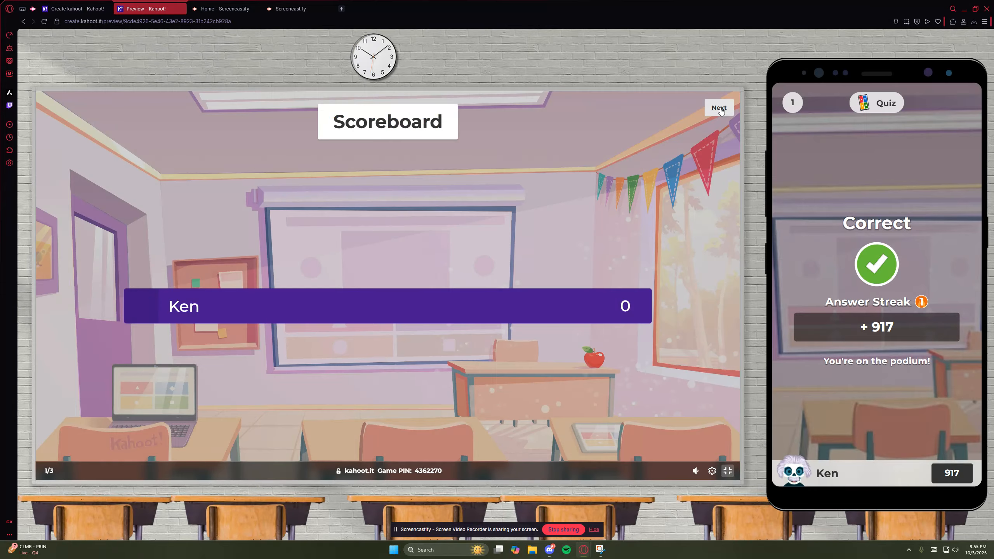
left_click(717, 109)
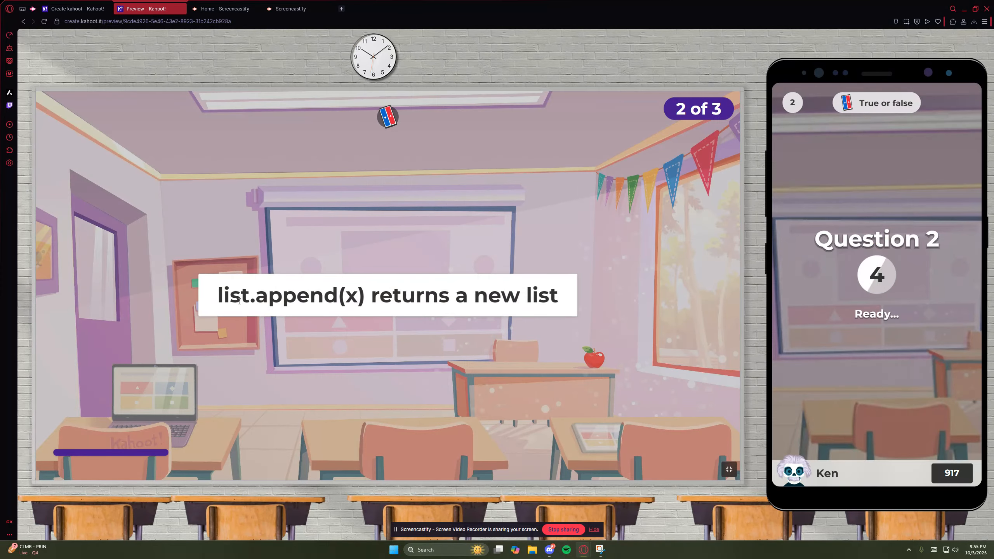
- Answer "list.append(x) returns a new list" with True on the simulated phone and advance past the scoreboard
left_click_drag(217, 296, 573, 289)
left_click(572, 290)
left_click_drag(217, 308, 555, 309)
left_click(566, 312)
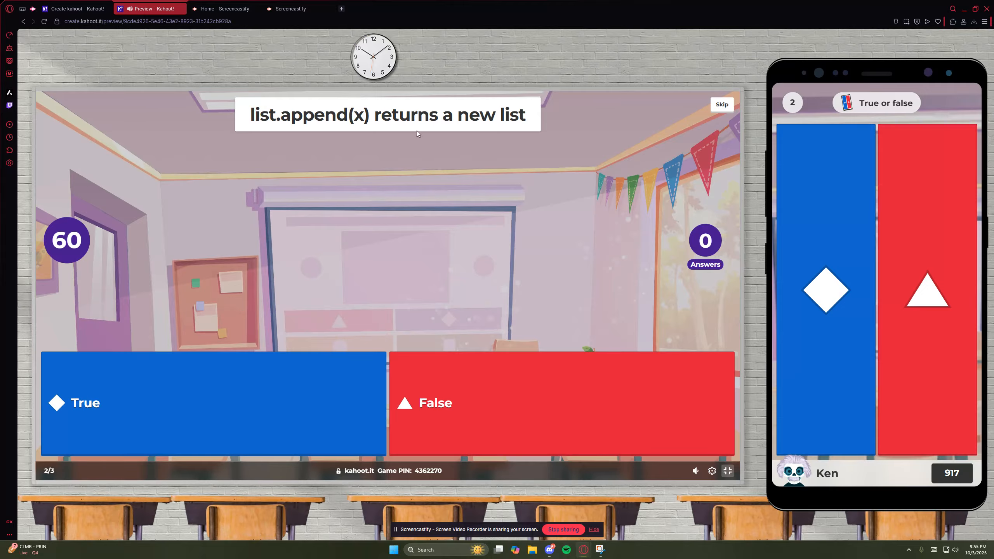
left_click(828, 218)
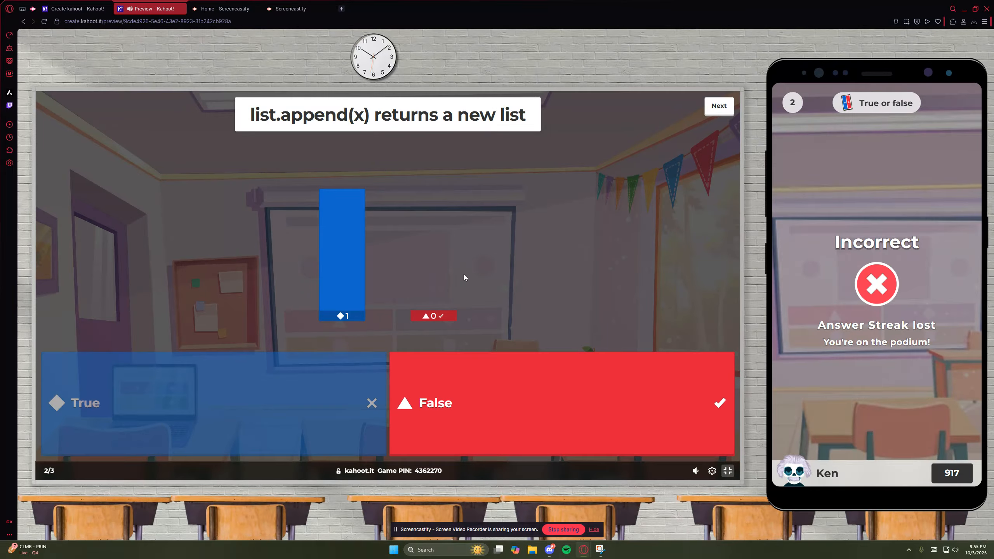
left_click(714, 108)
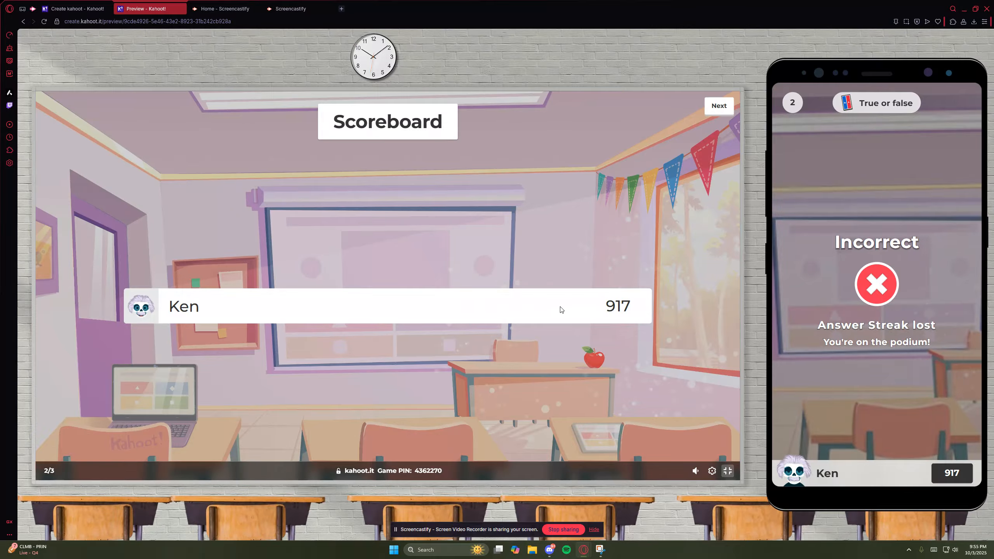
left_click_drag(622, 305, 636, 305)
left_click(637, 305)
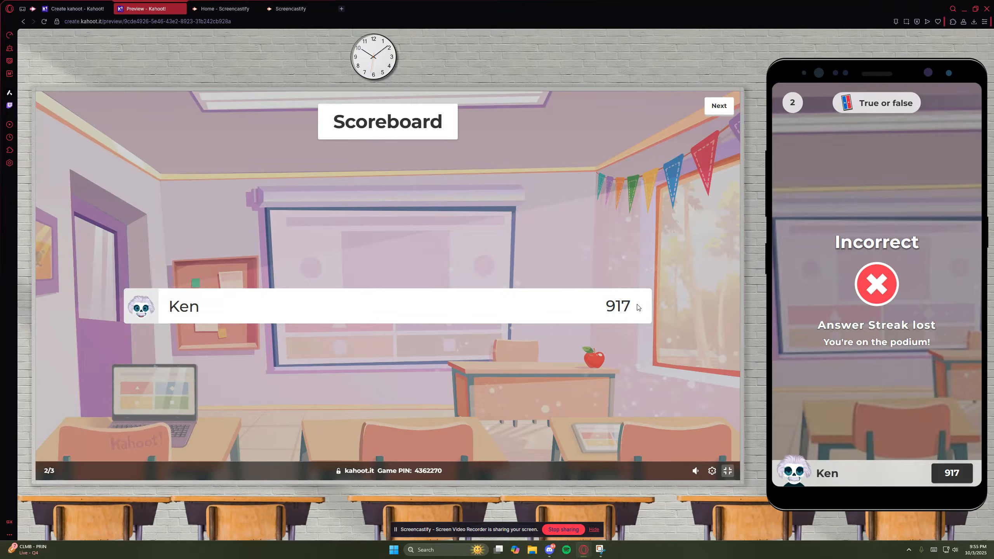
left_click(718, 108)
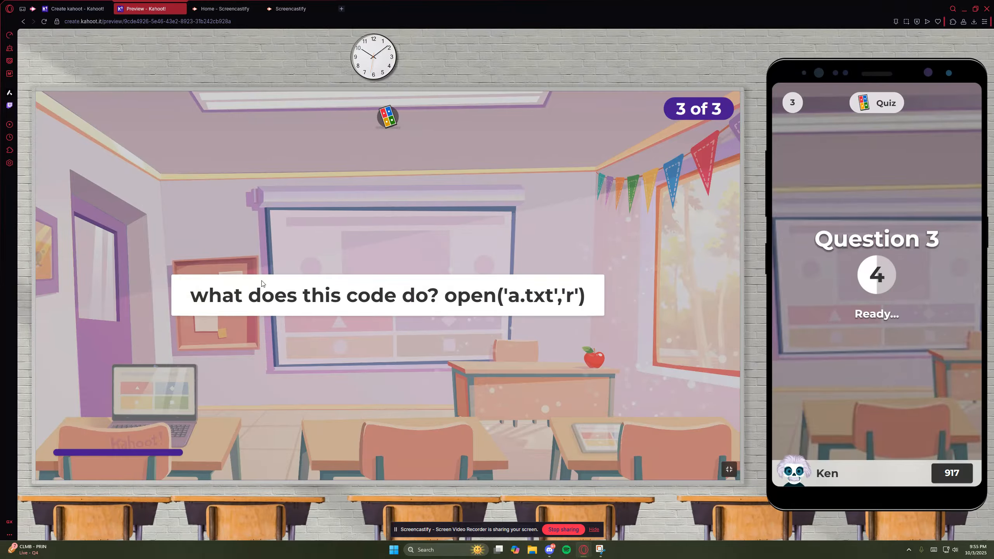
- Answer the open('a.txt','r') question with "Opens a file for reading" and advance to the final podium
left_click_drag(190, 295, 591, 297)
left_click(587, 297)
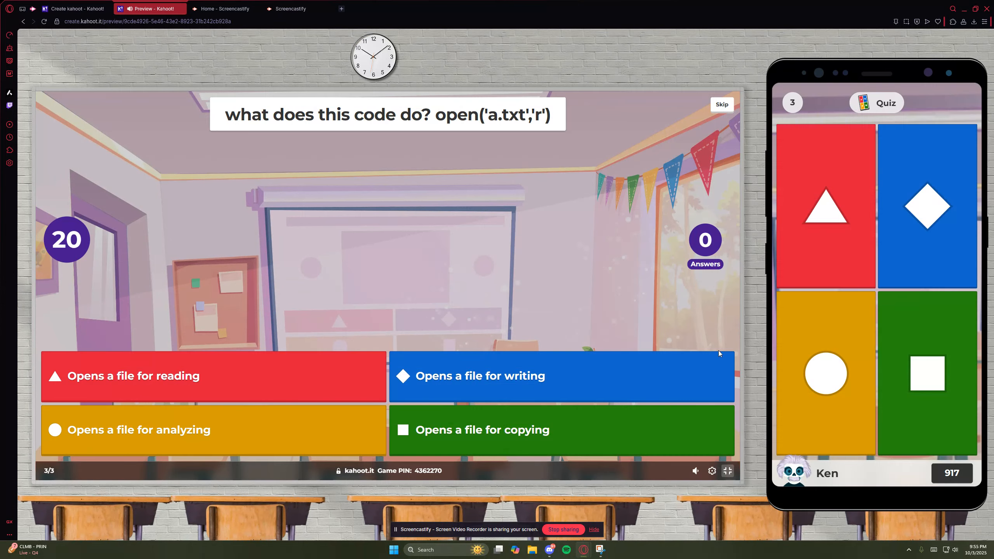
left_click(826, 211)
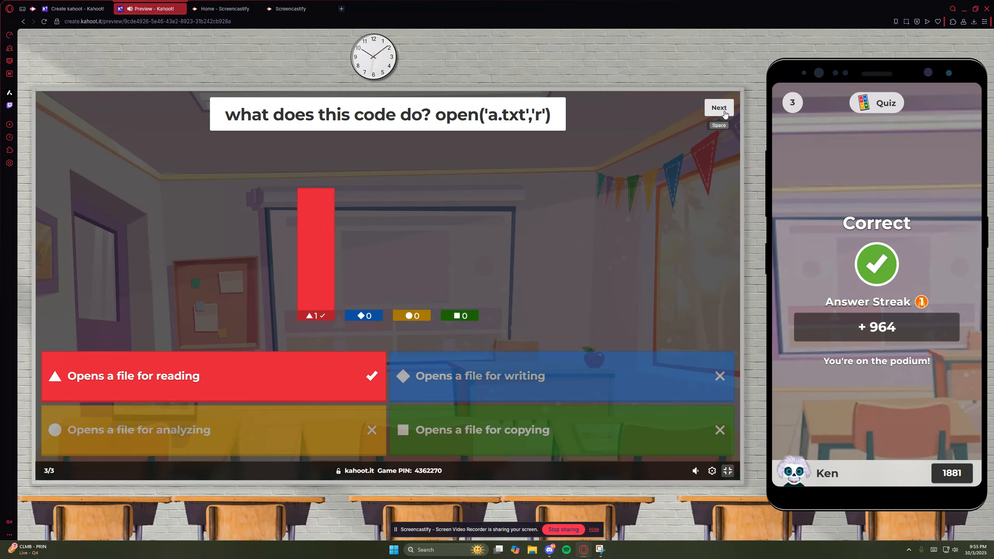
left_click(718, 108)
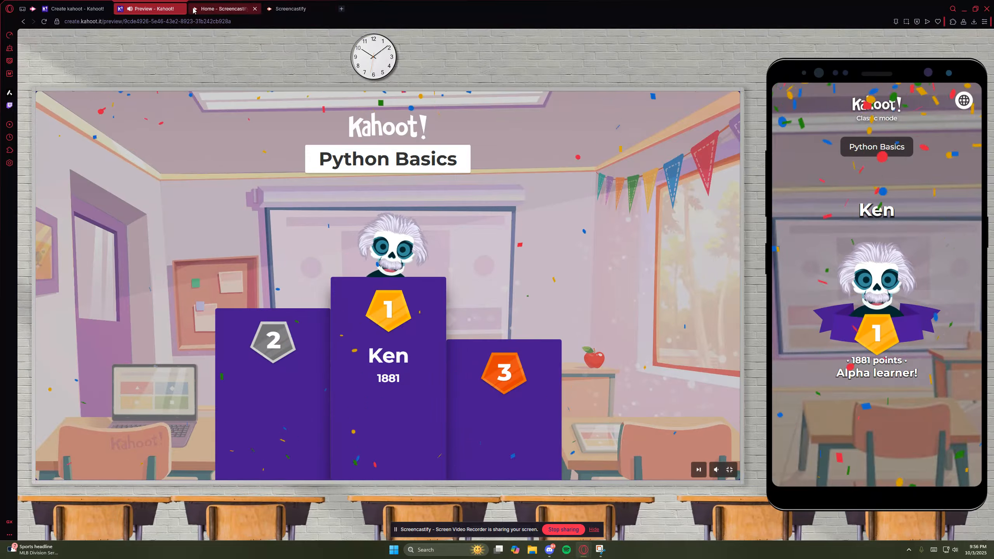
- Close the demo preview, dismiss the creator's "Your kahoot is ready" dialog as done and go to the home page
left_click(180, 9)
left_click(541, 66)
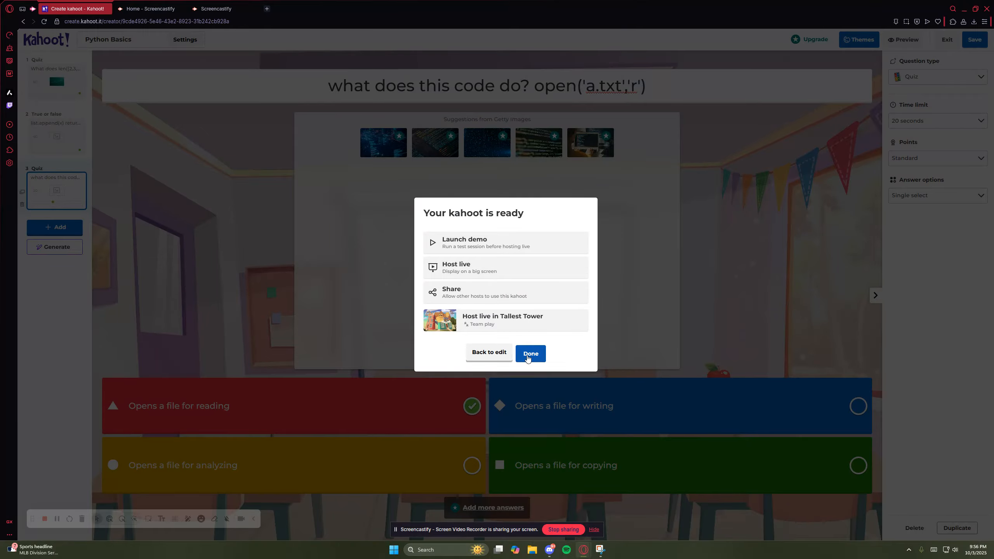
left_click(524, 352)
left_click(46, 92)
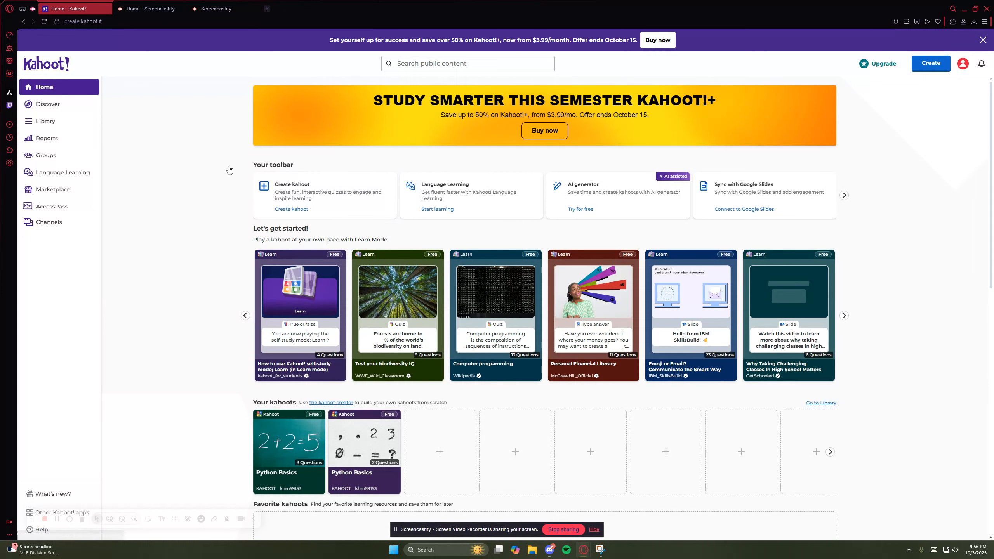
- Host the three-question Python Basics kahoot live from the library in Classic mode, and leave its lobby without starting the game
left_click(46, 121)
mouse_move(372, 194)
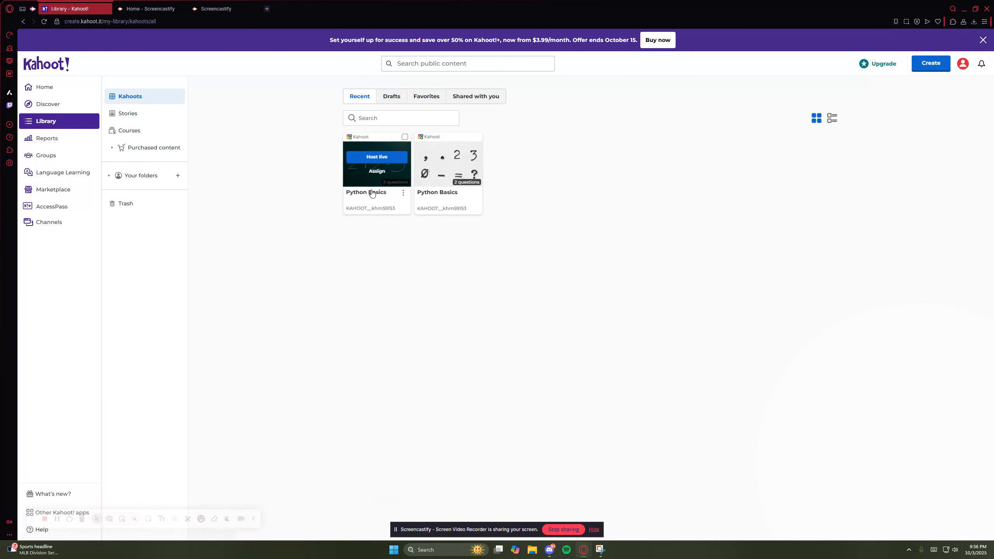
left_click(376, 157)
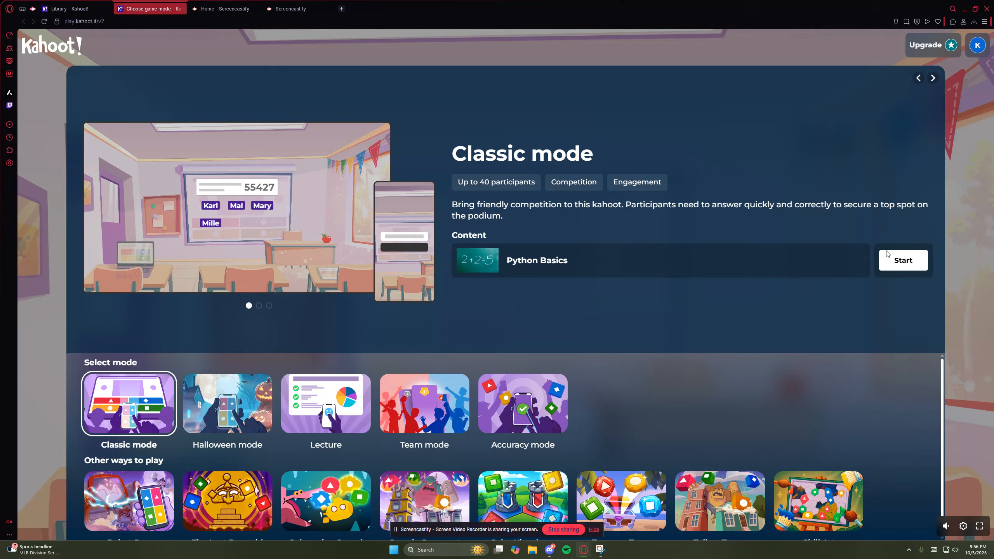
left_click(904, 273)
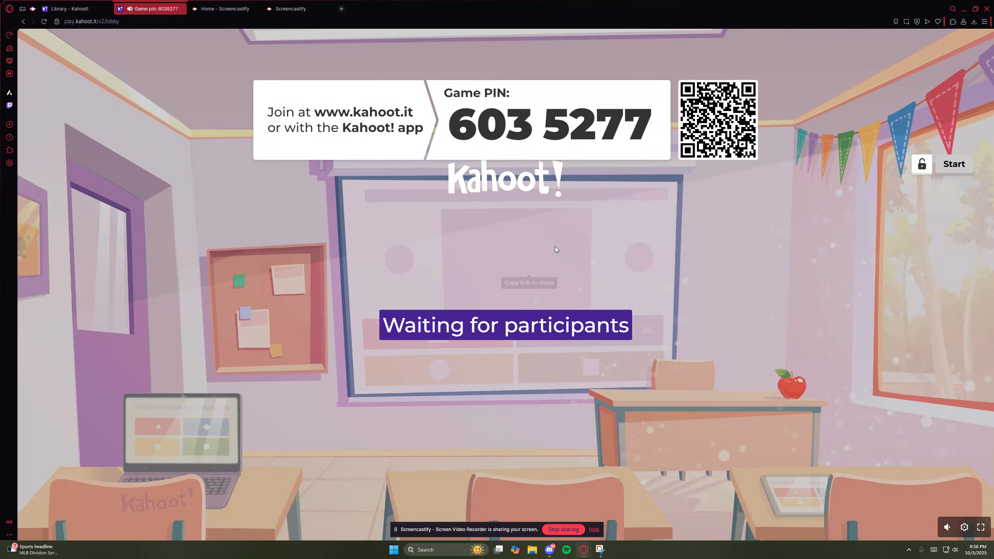
left_click(180, 9)
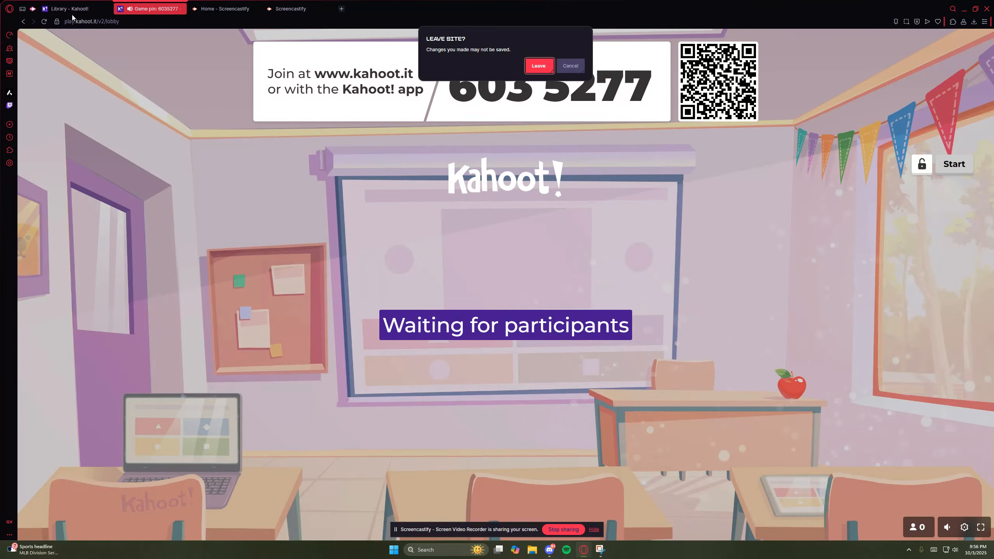
key("Return")
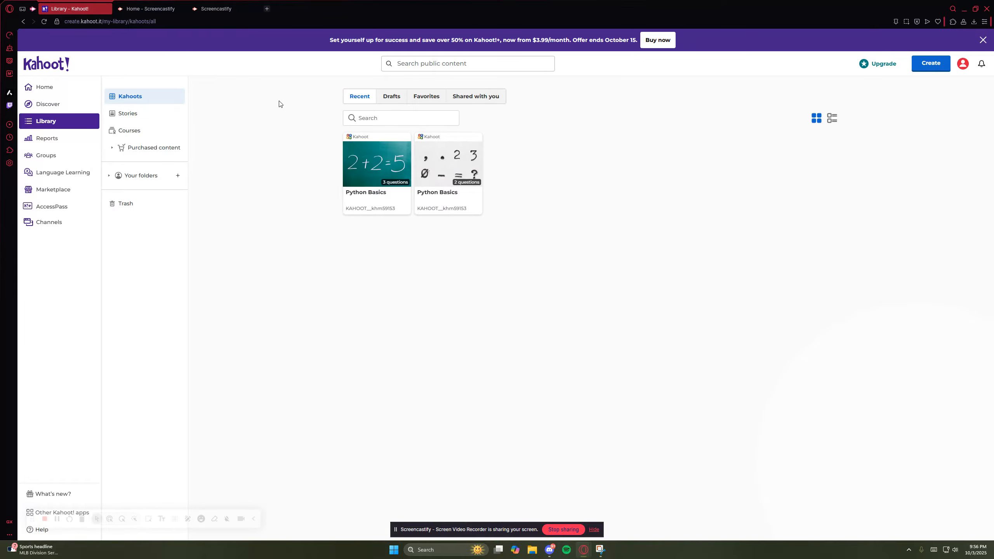
- Open the most recent Python Basics report and examine its summary of correct answers and difficult questions
left_click(47, 143)
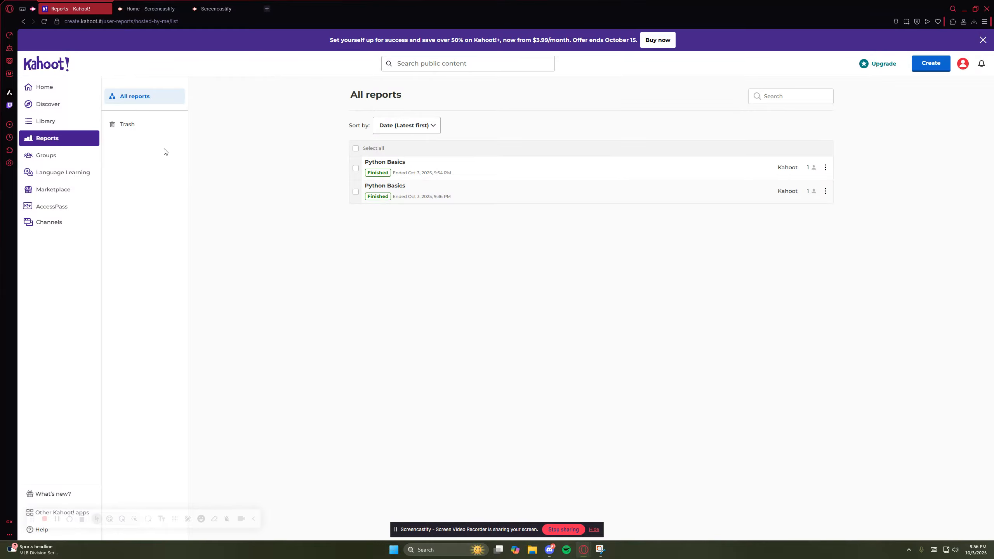
double_click(404, 173)
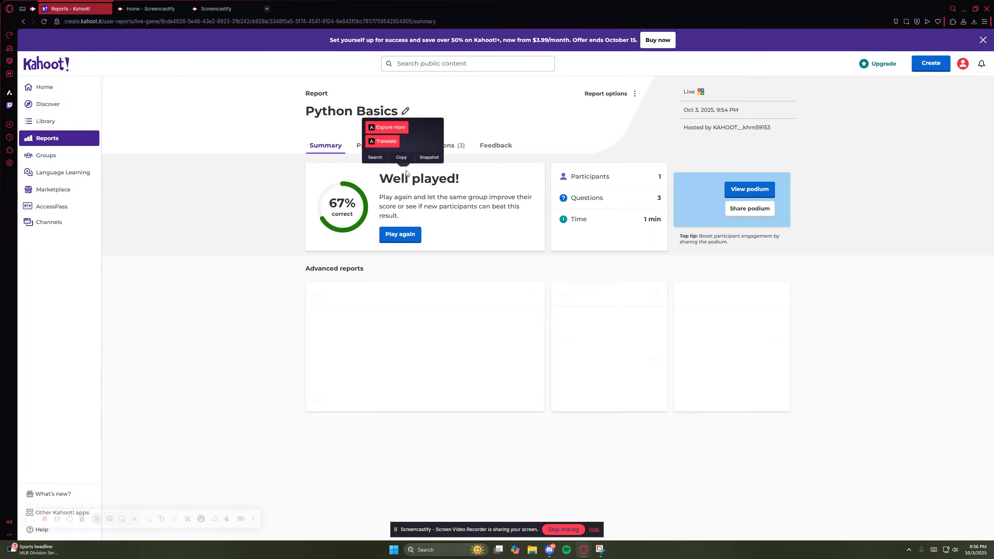
left_click(390, 200)
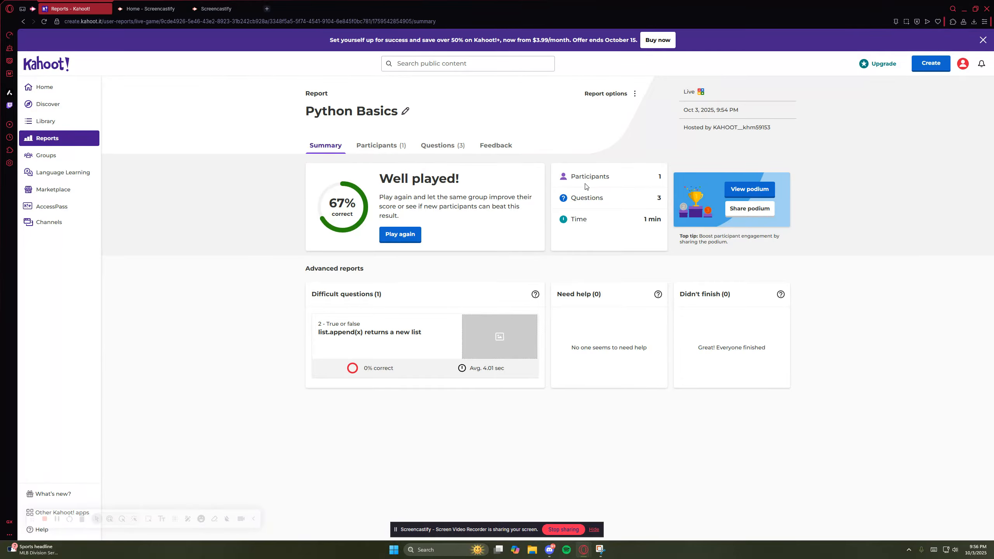
triple_click(372, 181)
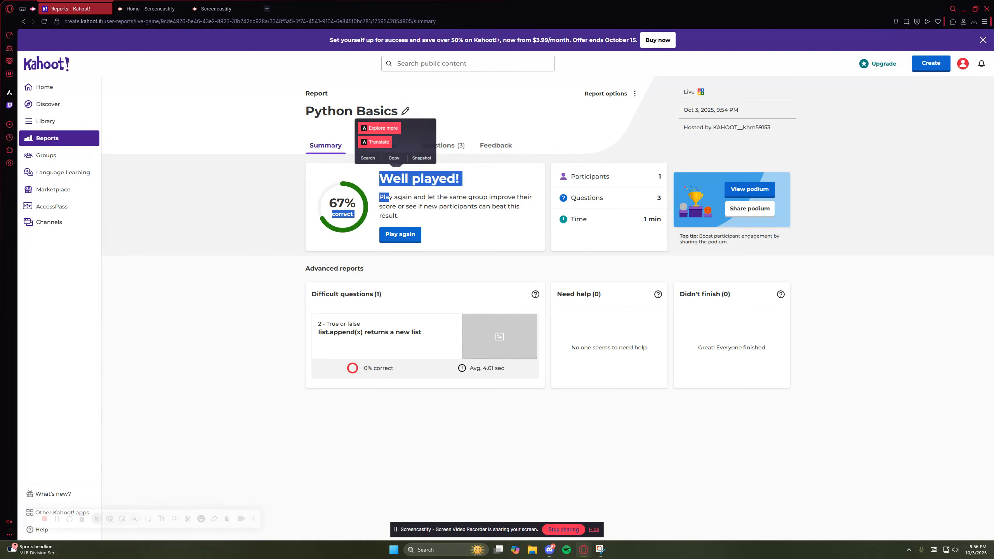
left_click(386, 152)
left_click(335, 153)
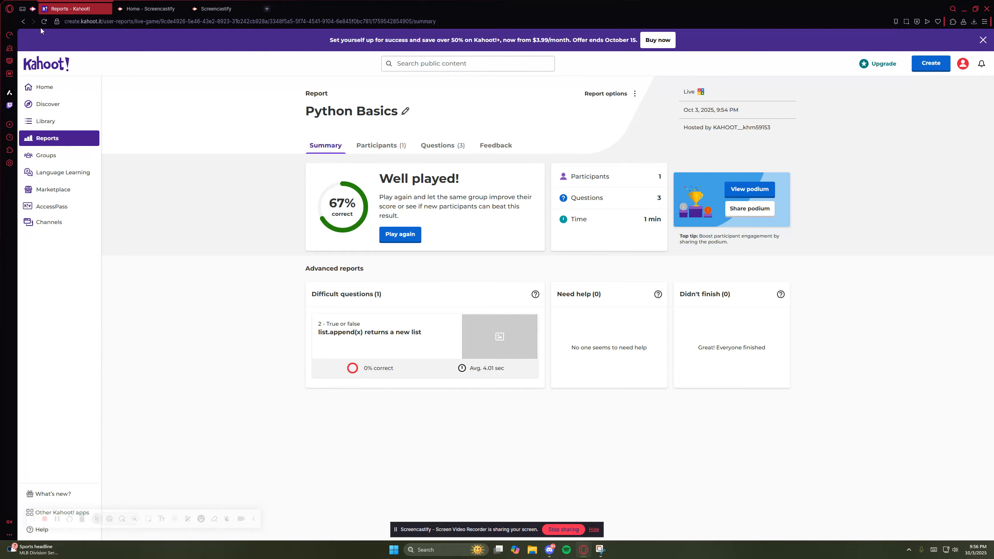
- View the joined groups and the list of all reports, and return to the home page
left_click(58, 152)
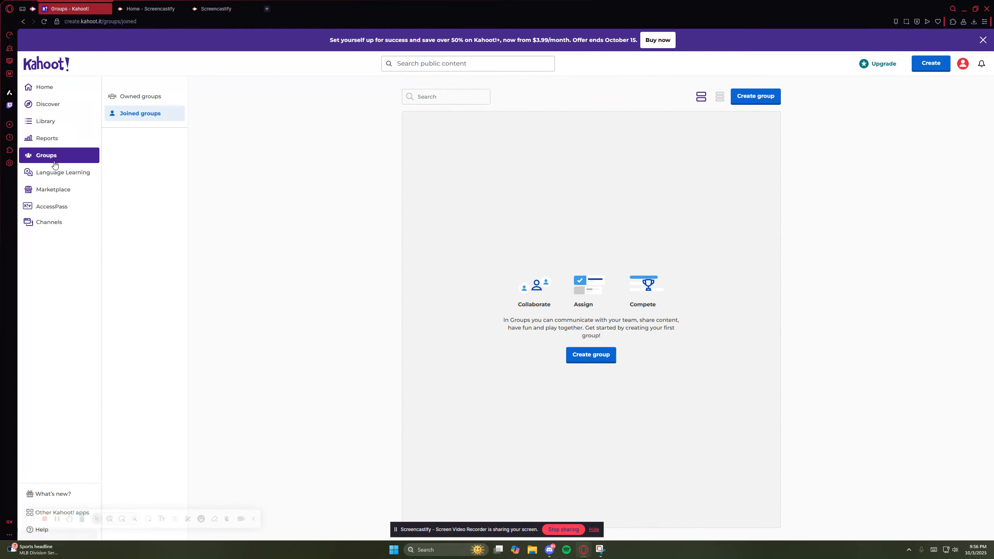
left_click(59, 144)
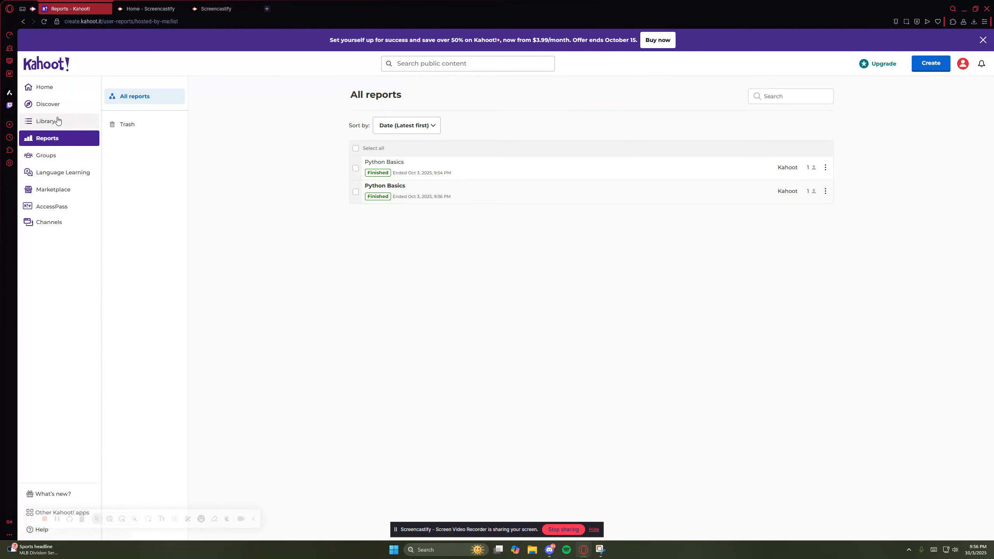
left_click(56, 93)
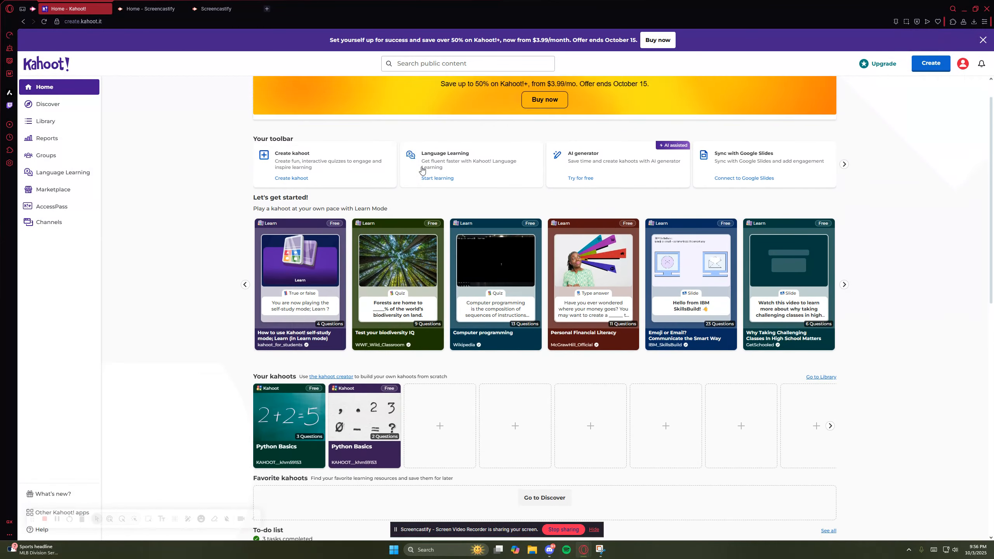